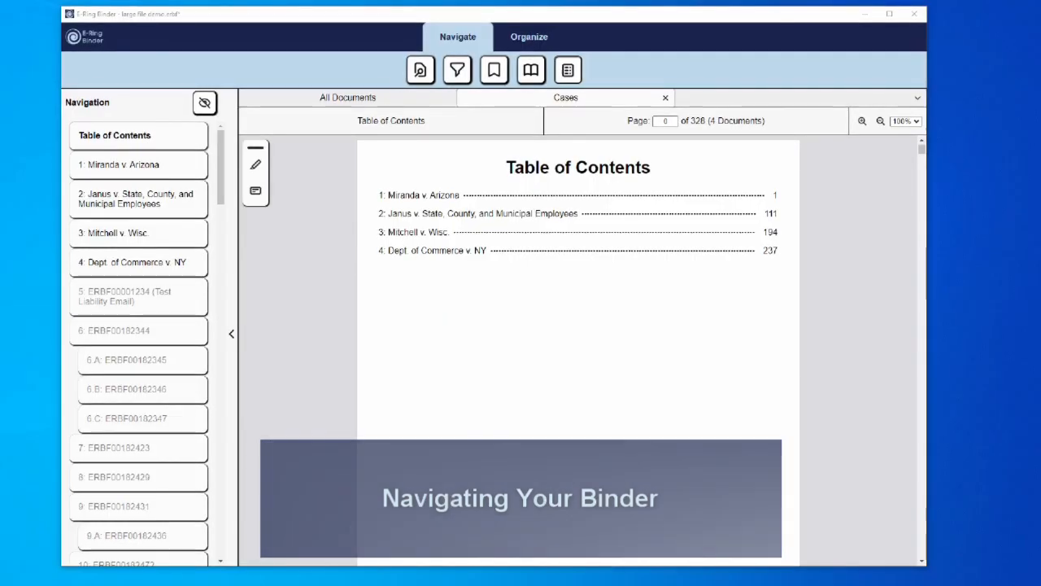
Go to the Janus, Mitchell v. Wisc. and Miranda v. Arizona documents in turn, and browse the opening pages of Miranda
click(153, 209)
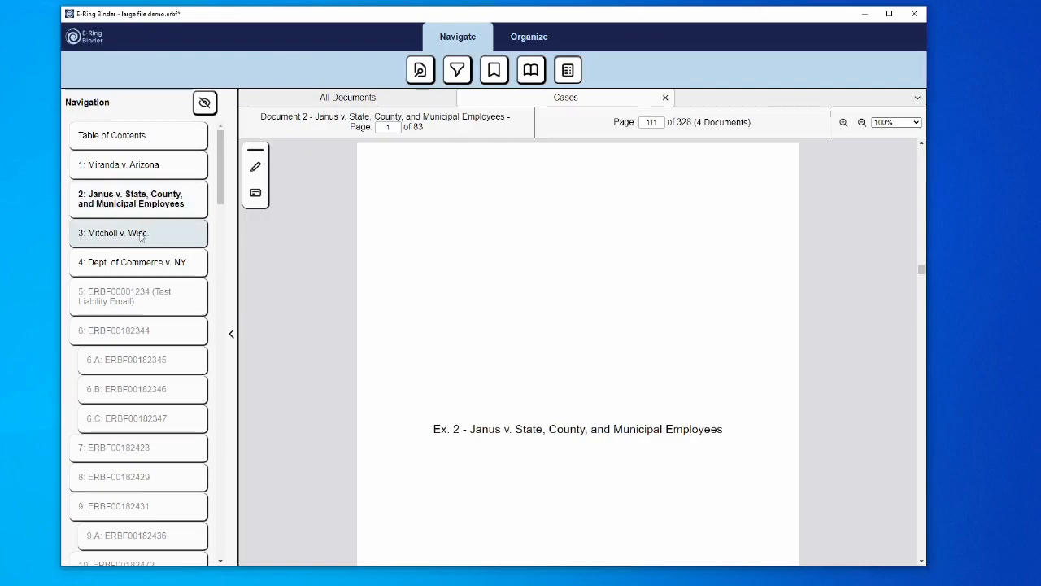
click(141, 235)
right_click(133, 168)
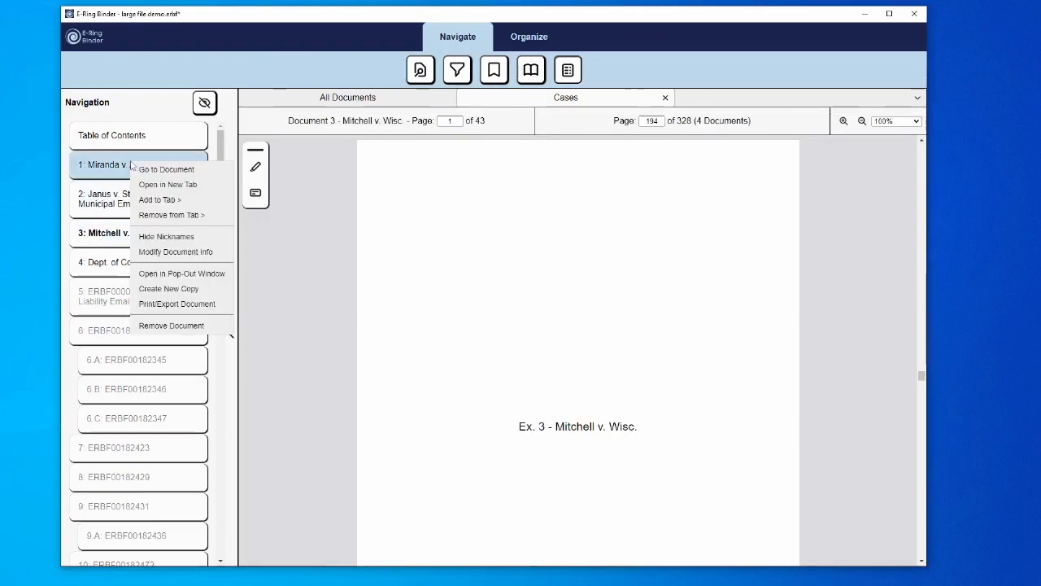
click(152, 172)
scroll(317, 310, down, 10)
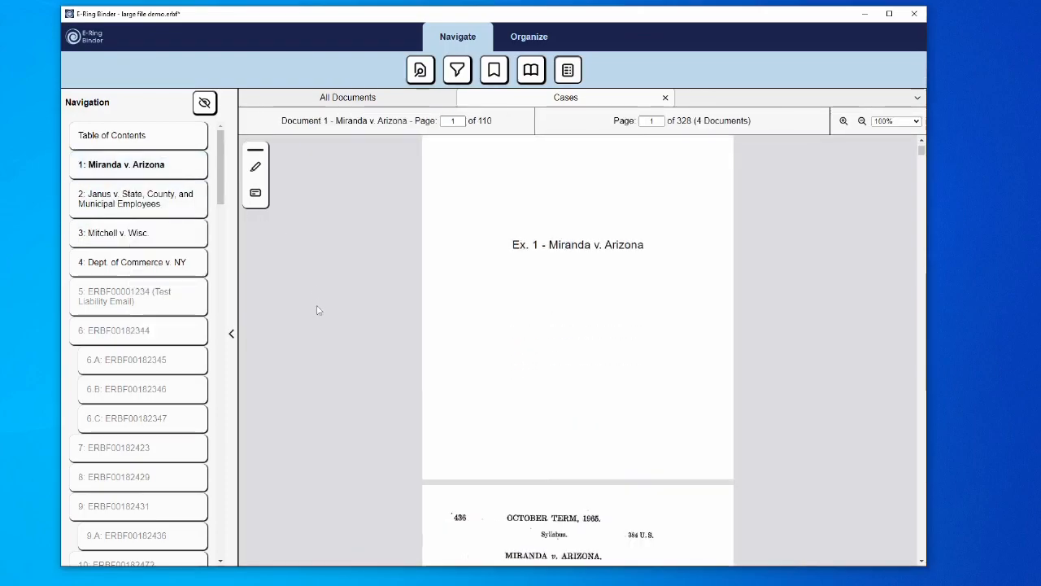
scroll(317, 310, down, 4)
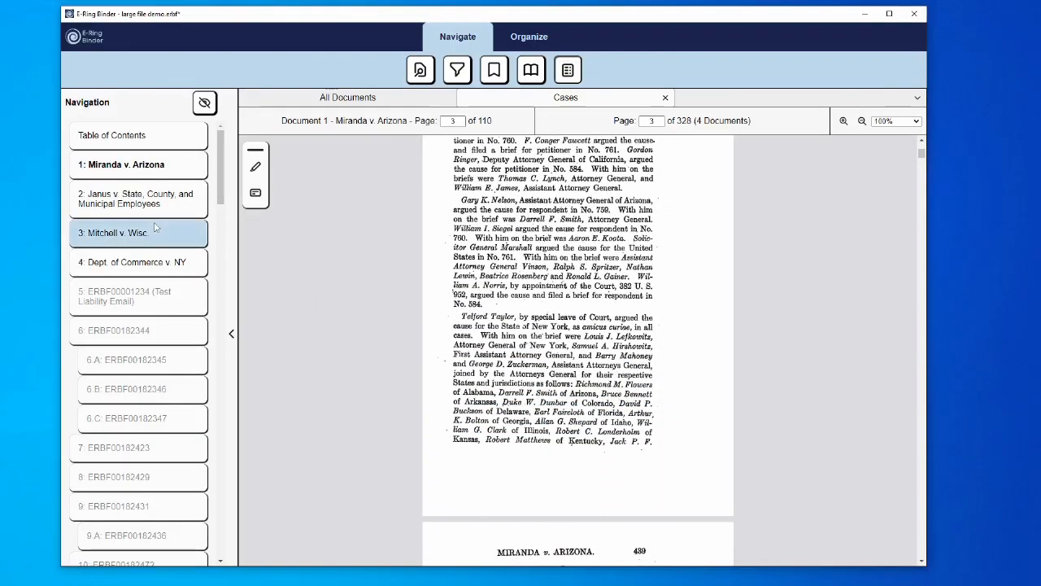
Go to Mitchell v. Wisc. and browse back into the final pages of the Janus document
click(155, 231)
scroll(388, 306, down, 4)
scroll(388, 306, up, 6)
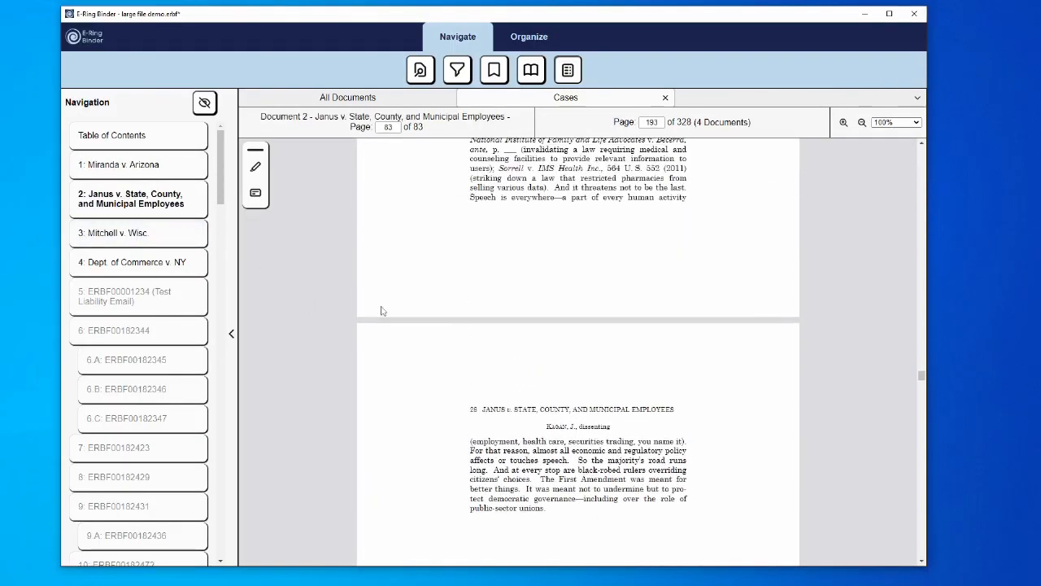
scroll(382, 310, up, 3)
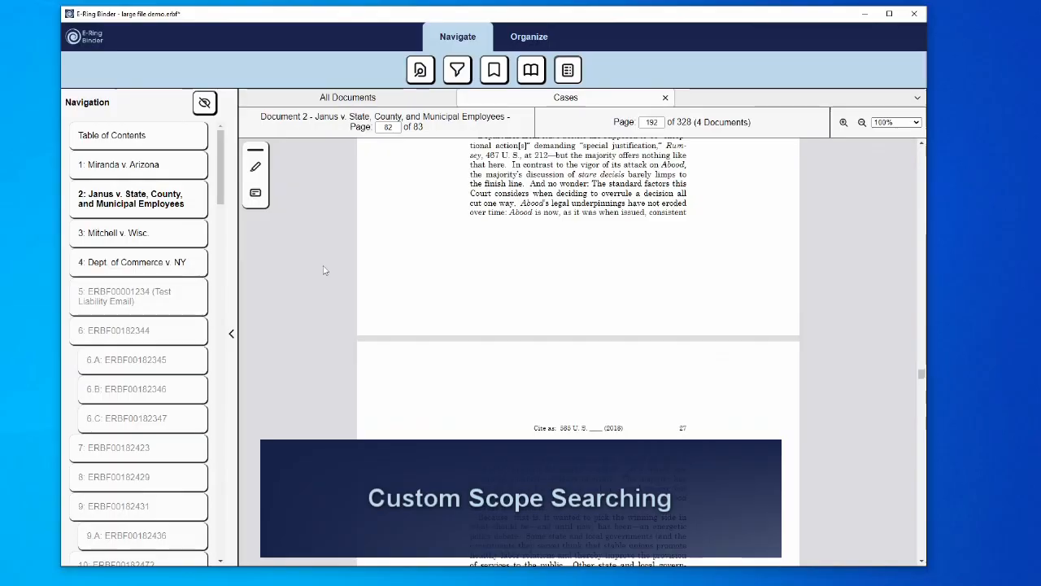
Search the current Janus document for "decision"
click(421, 73)
drag(217, 98, 460, 202)
text(deci)
key(Return)
Widen the search scope to This Tab, step back through two earlier matches, and close the search
click(433, 246)
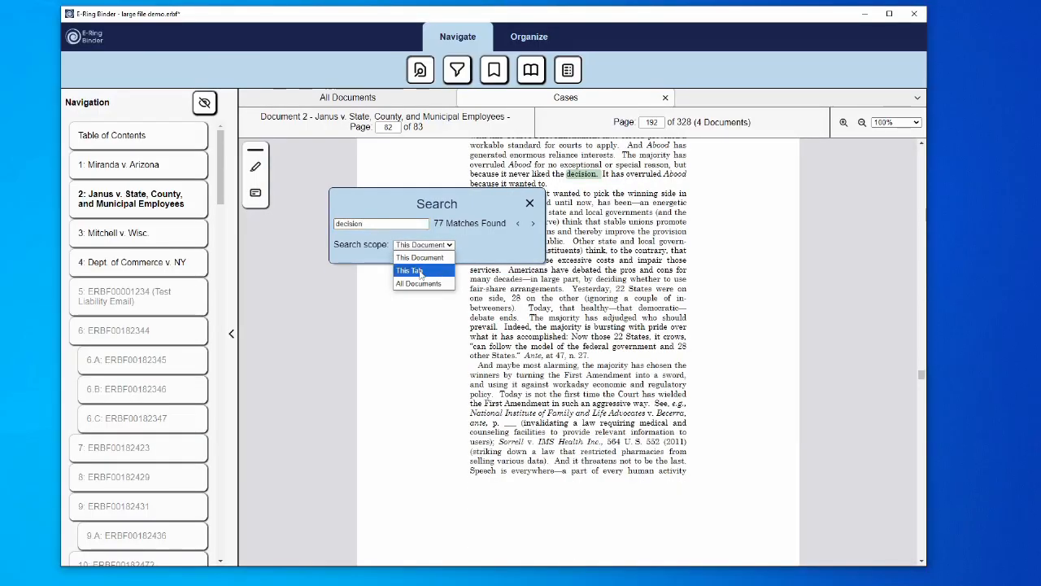
click(420, 272)
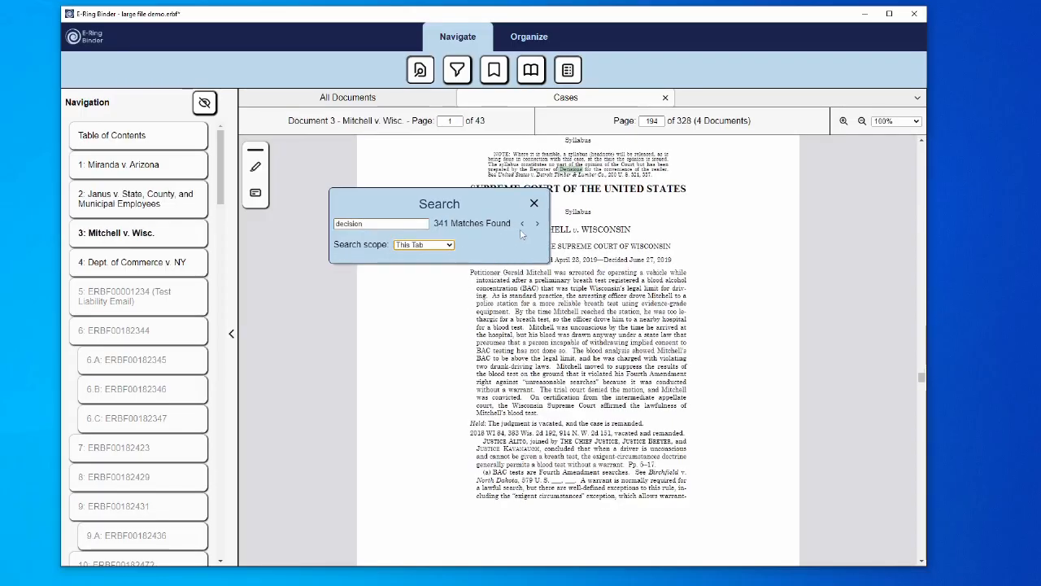
click(522, 226)
click(522, 225)
click(445, 246)
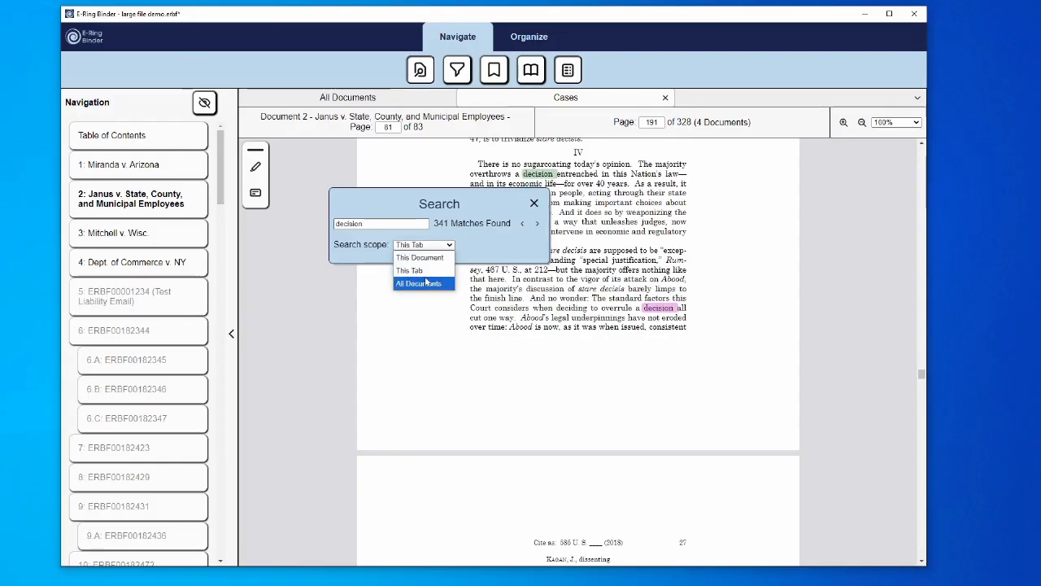
click(491, 246)
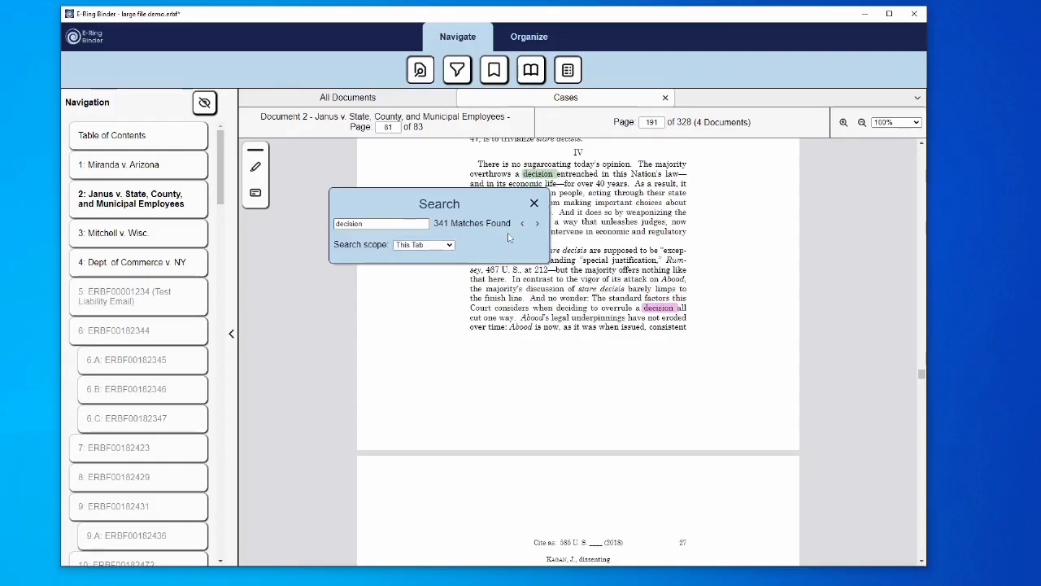
click(534, 203)
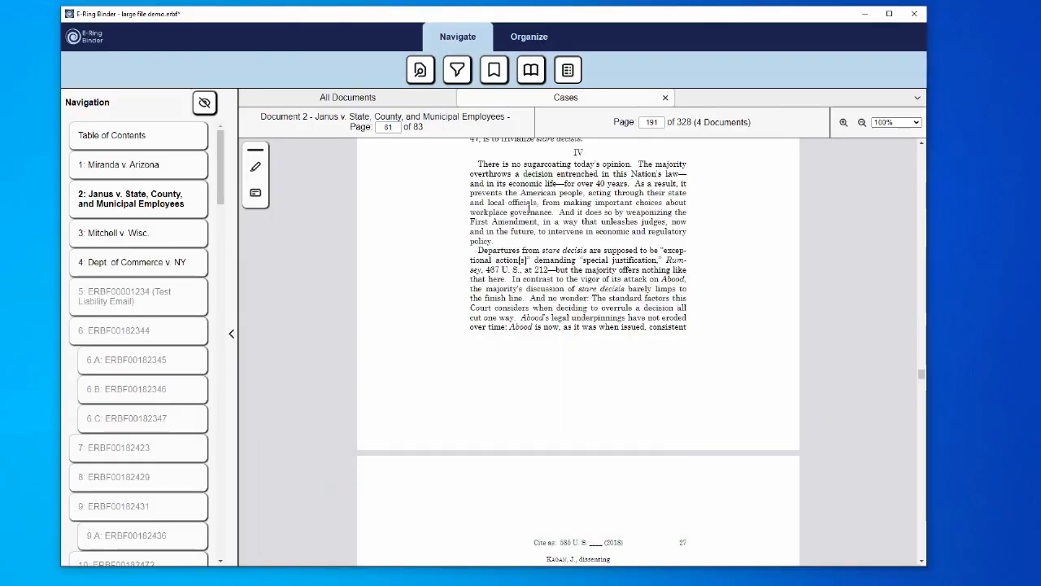
Add the keyword "decision" to the Keyword Index
click(530, 71)
click(803, 151)
text(decision)
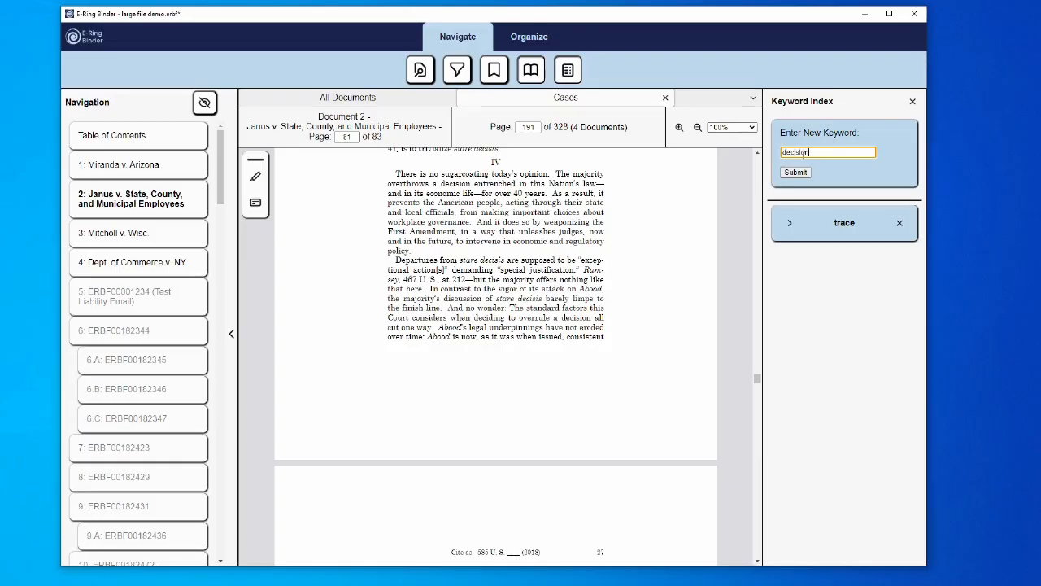
key(Return)
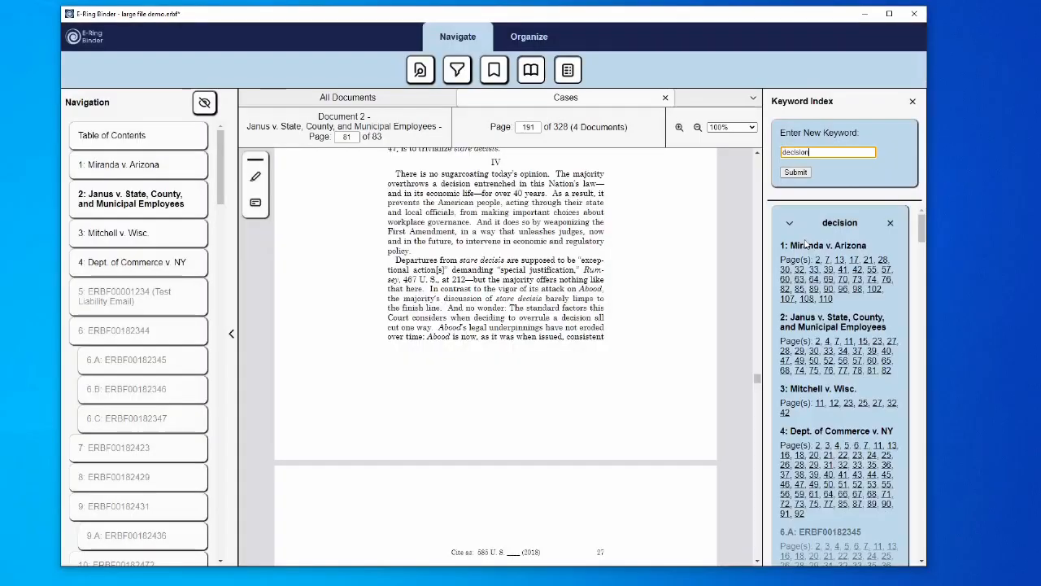
Reorder the binder so Janus v. State, County, and Municipal Employees comes before Miranda v. Arizona, and review the Keyword Index
click(529, 37)
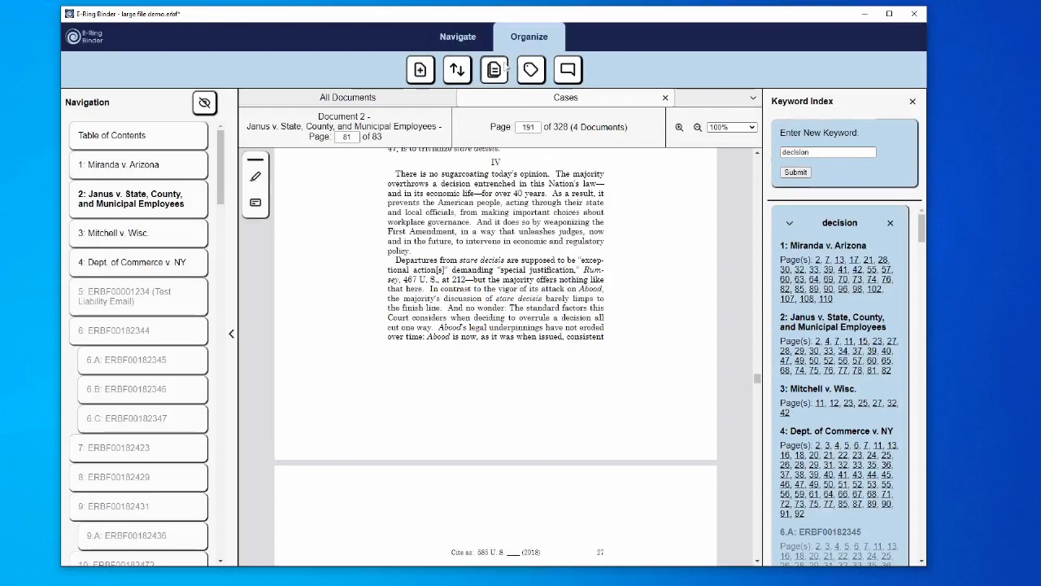
click(457, 69)
mouse_move(258, 187)
mouse_down()
mouse_move(244, 194)
mouse_move(180, 163)
mouse_up()
click(371, 507)
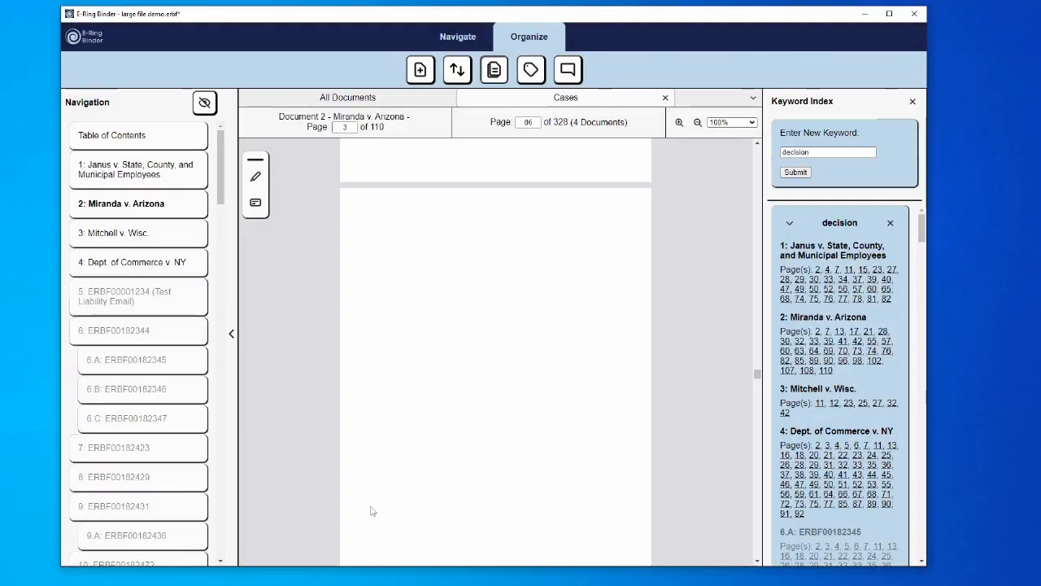
scroll(784, 311, down, 4)
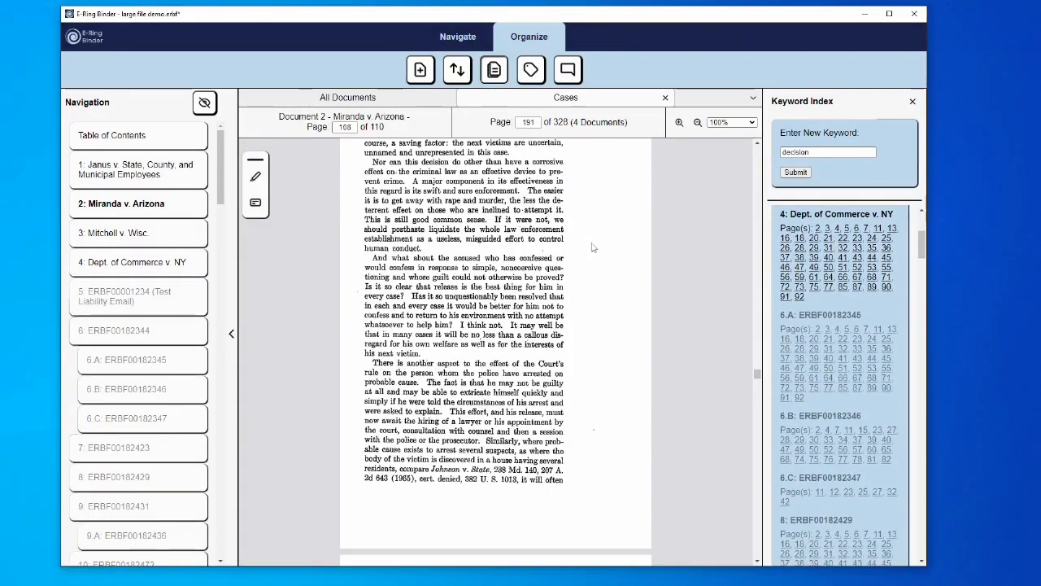
Submit the keyword "trace" in the Keyword Index and remove its entry
drag(851, 153, 746, 154)
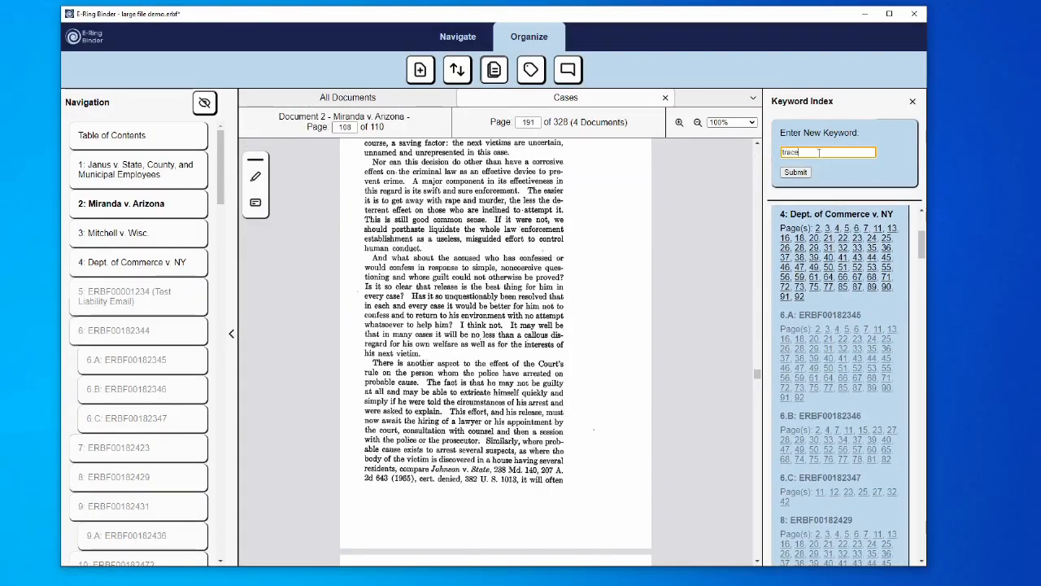
key(Return)
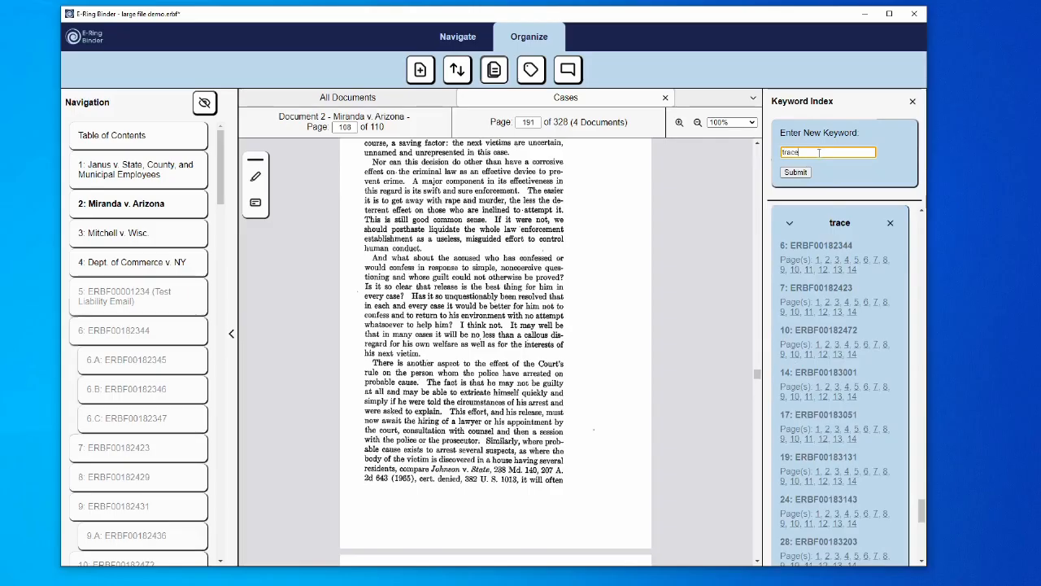
click(890, 223)
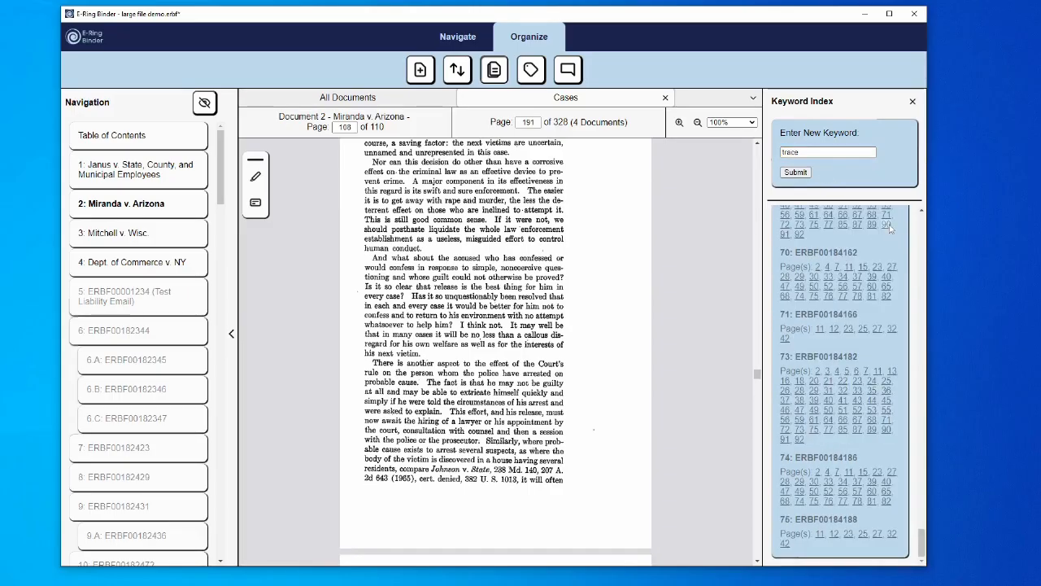
Collapse the "decision" entry and close the Keyword Index
drag(922, 542, 920, 221)
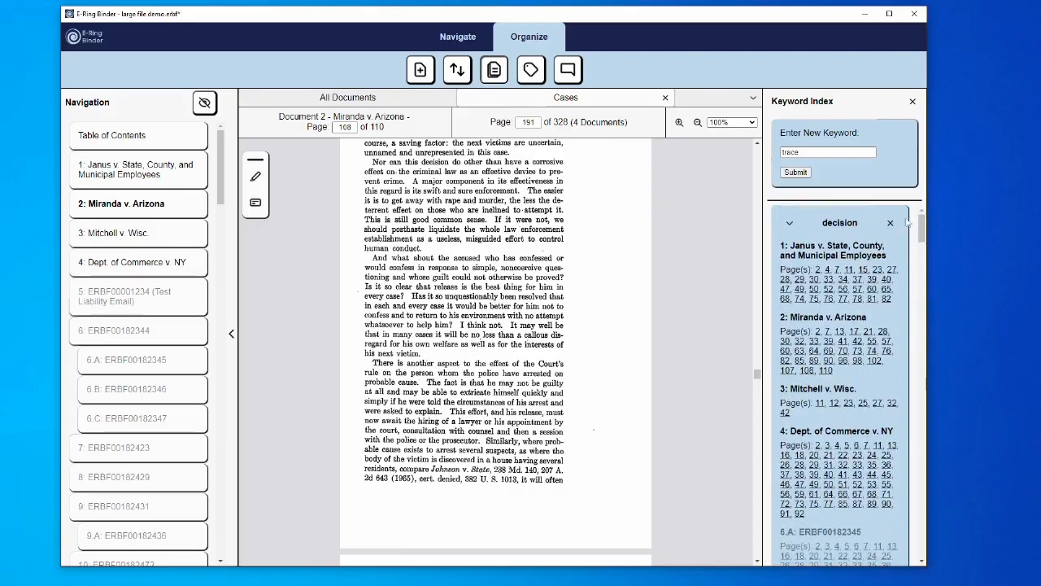
click(790, 224)
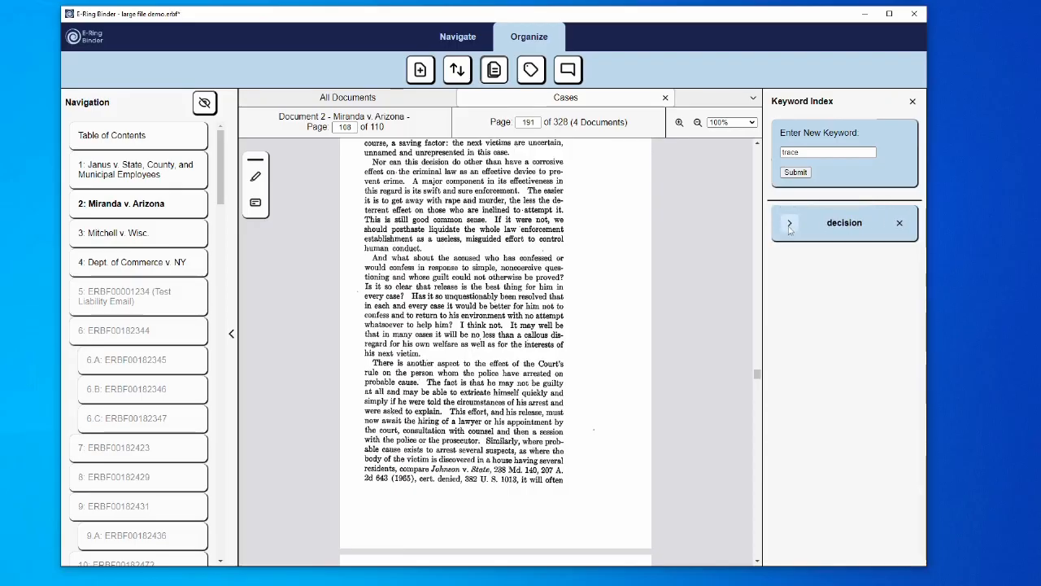
click(912, 101)
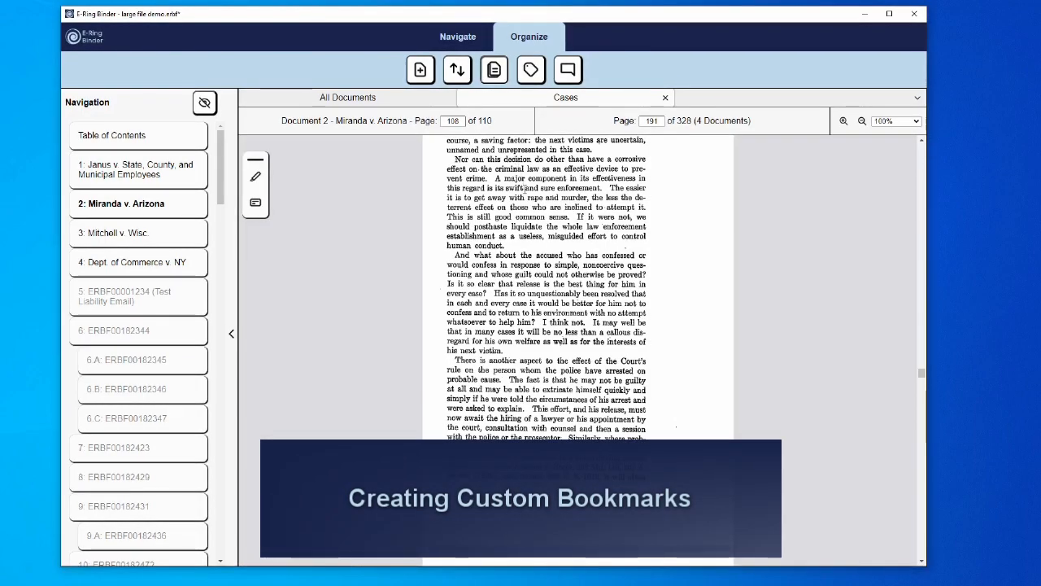
Add a bookmark named "Start of Opinion" at the first syllabus paragraph of Miranda v. Arizona
scroll(524, 179, up, 3)
click(118, 214)
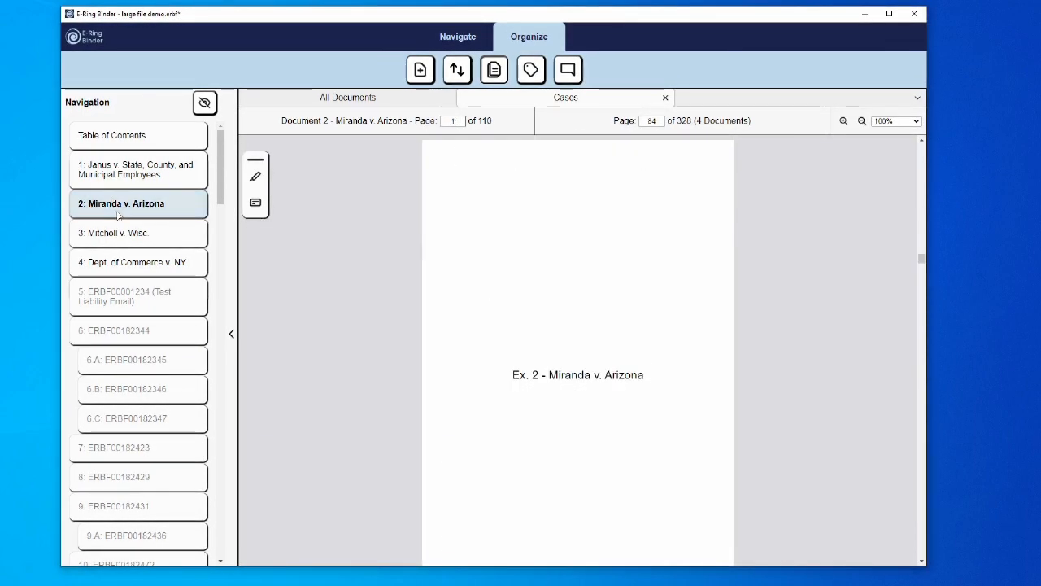
scroll(378, 295, down, 7)
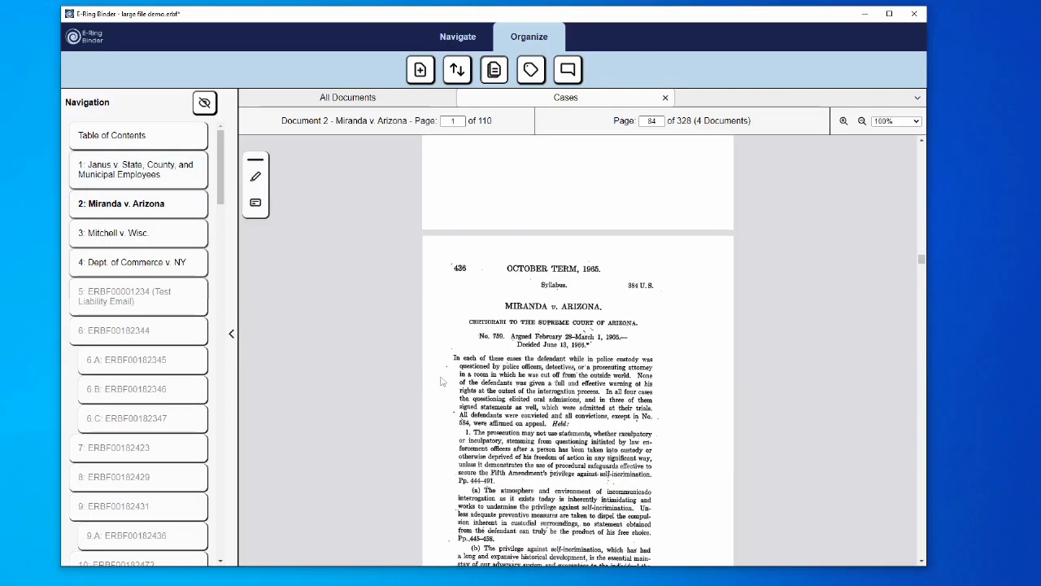
right_click(456, 302)
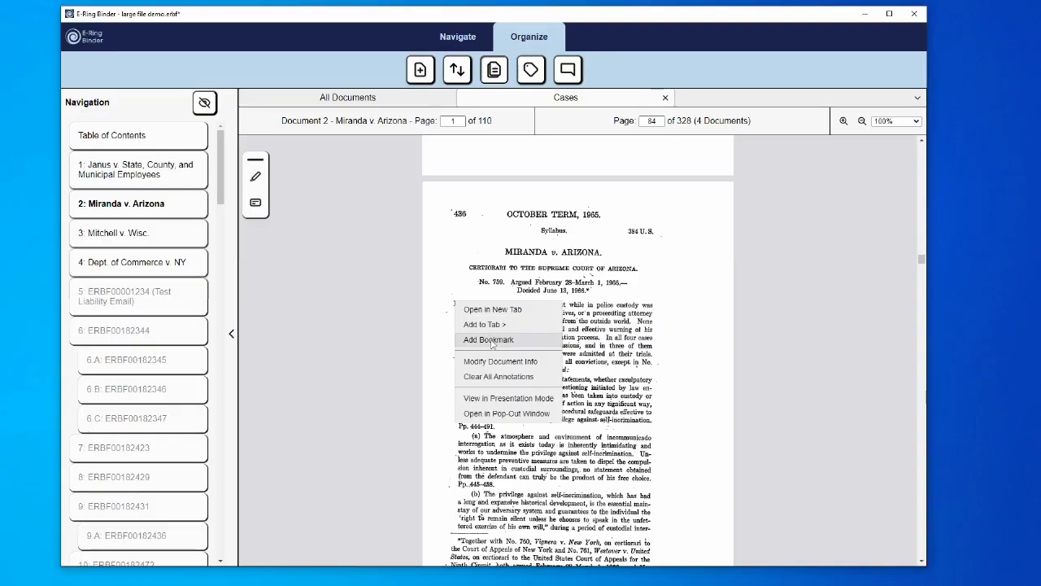
click(492, 340)
text(Star)
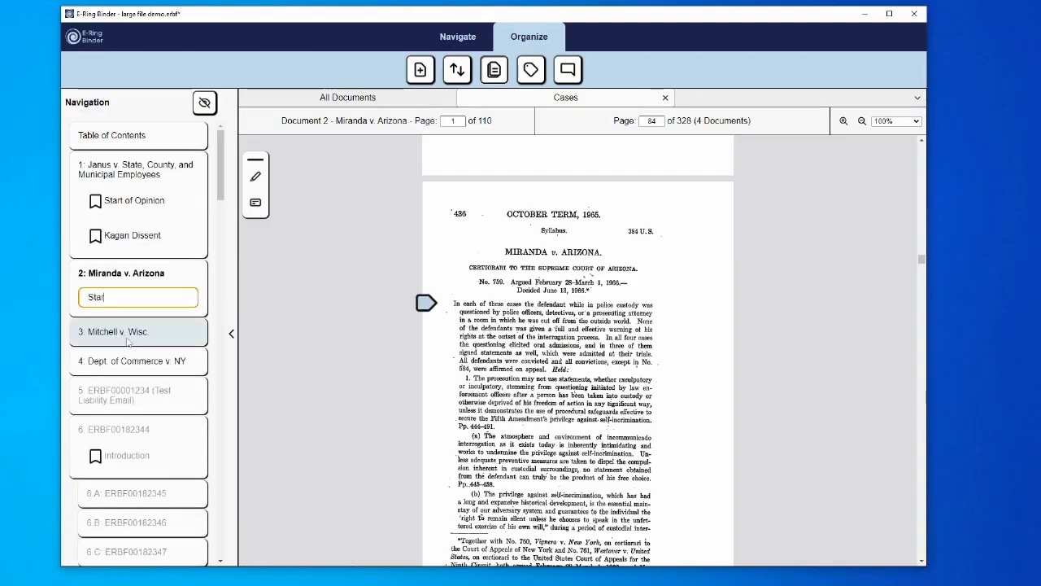
text(t of Opinion)
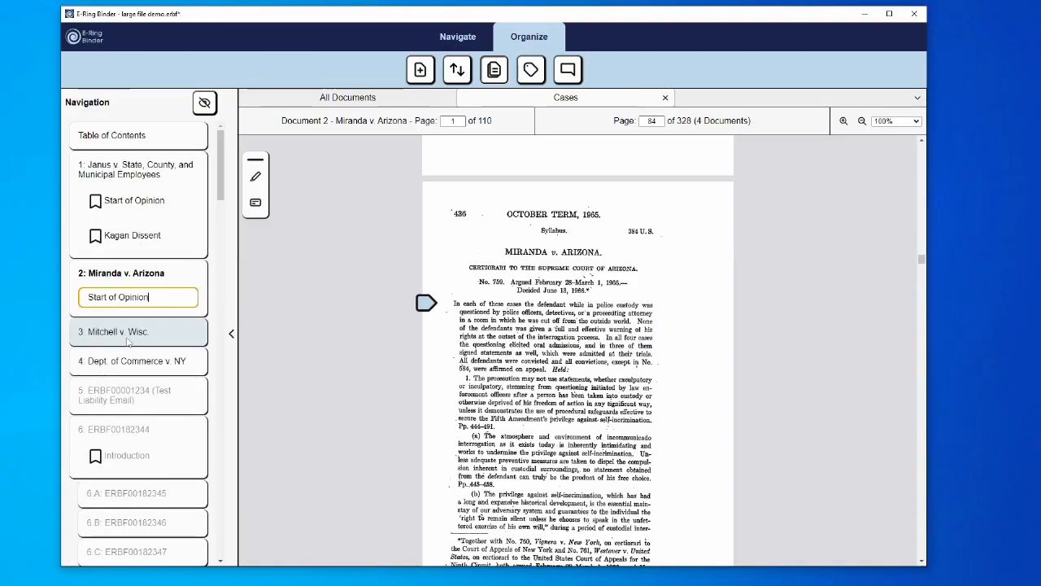
key(Return)
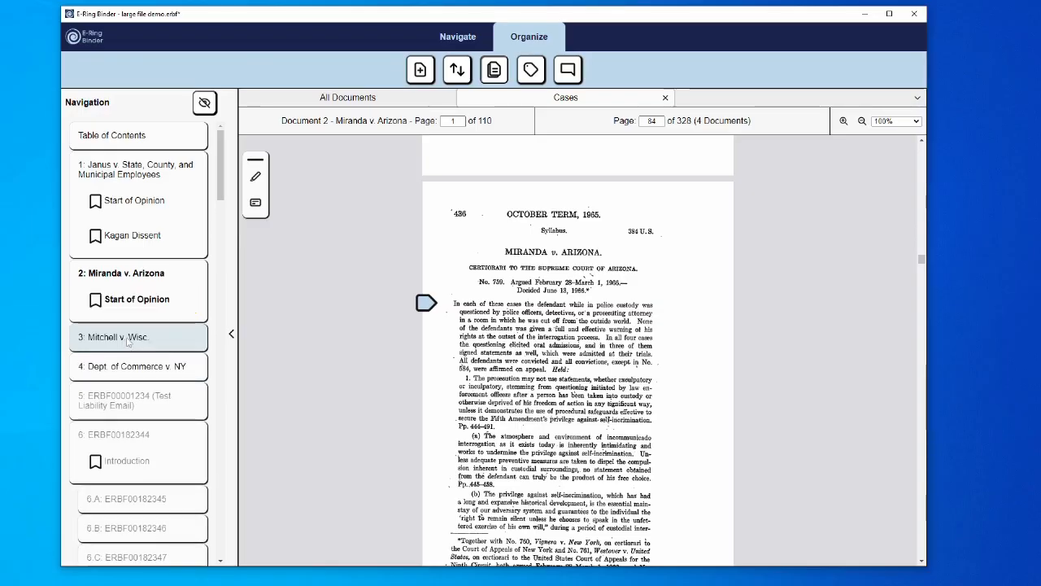
Visit the Kagan Dissent and Start of Opinion bookmarks of the Janus document
right_click(149, 243)
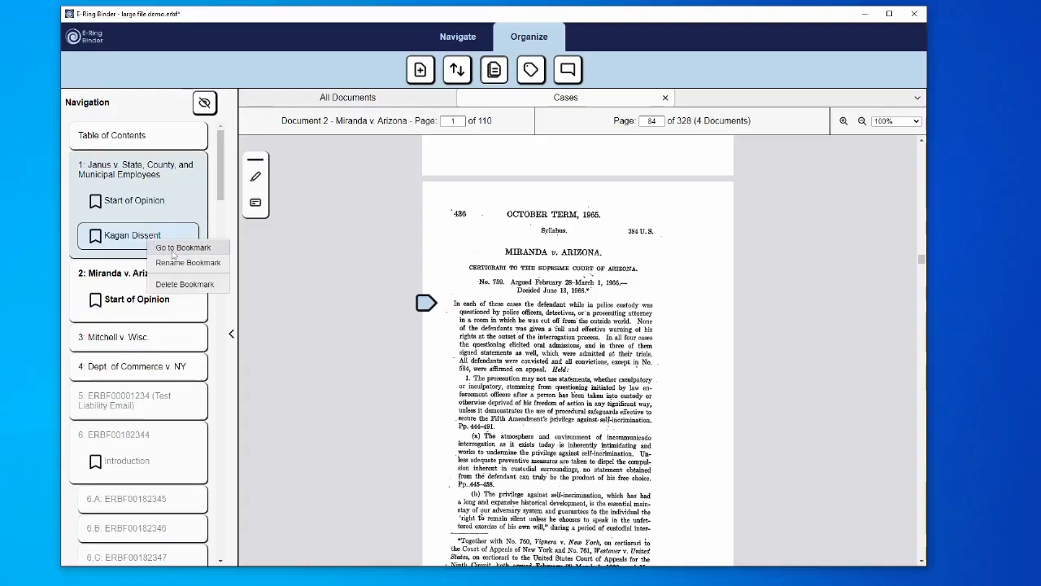
click(172, 253)
scroll(391, 260, up, 1)
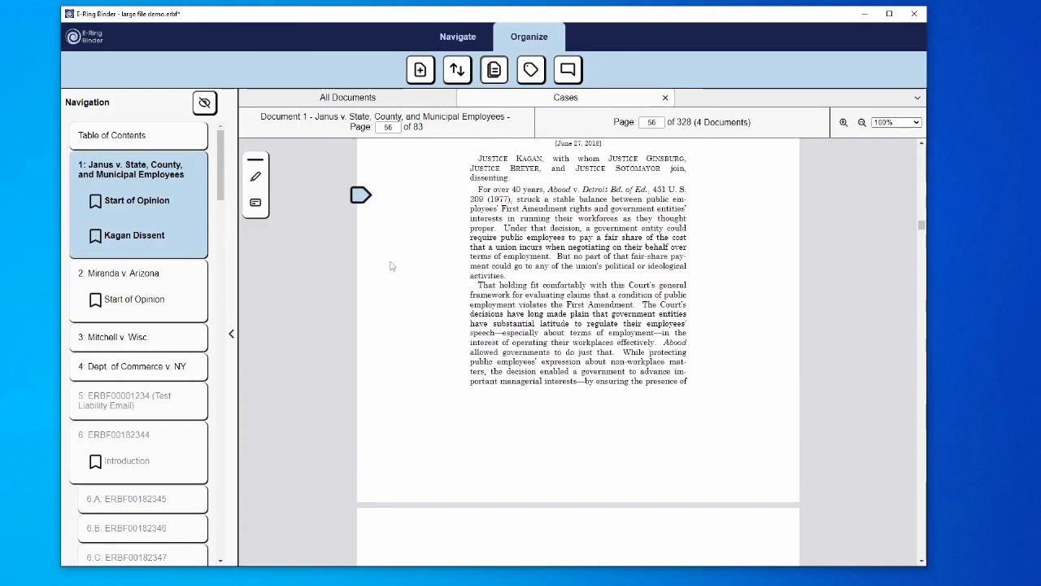
right_click(165, 201)
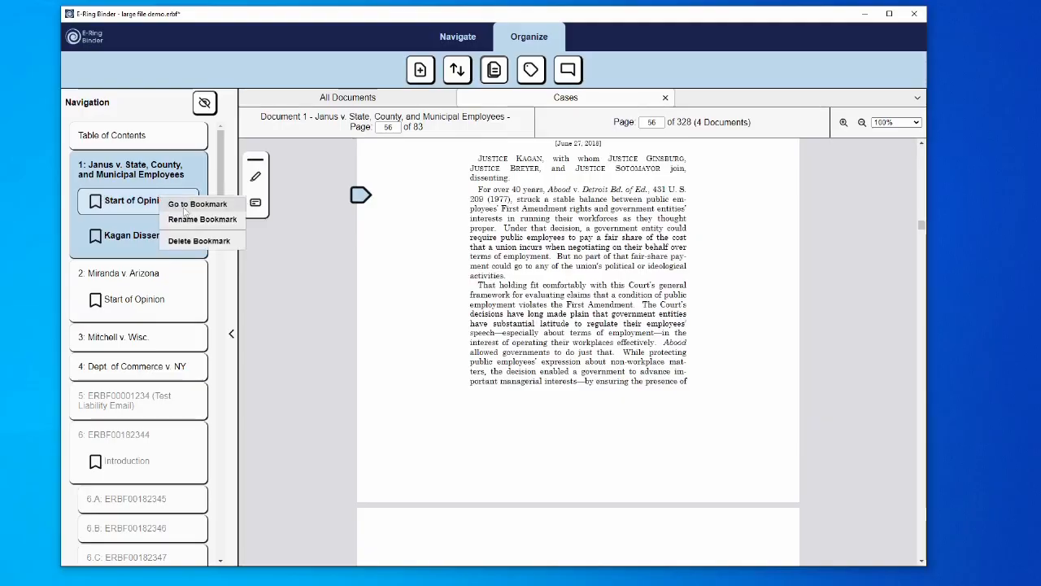
click(186, 206)
click(157, 236)
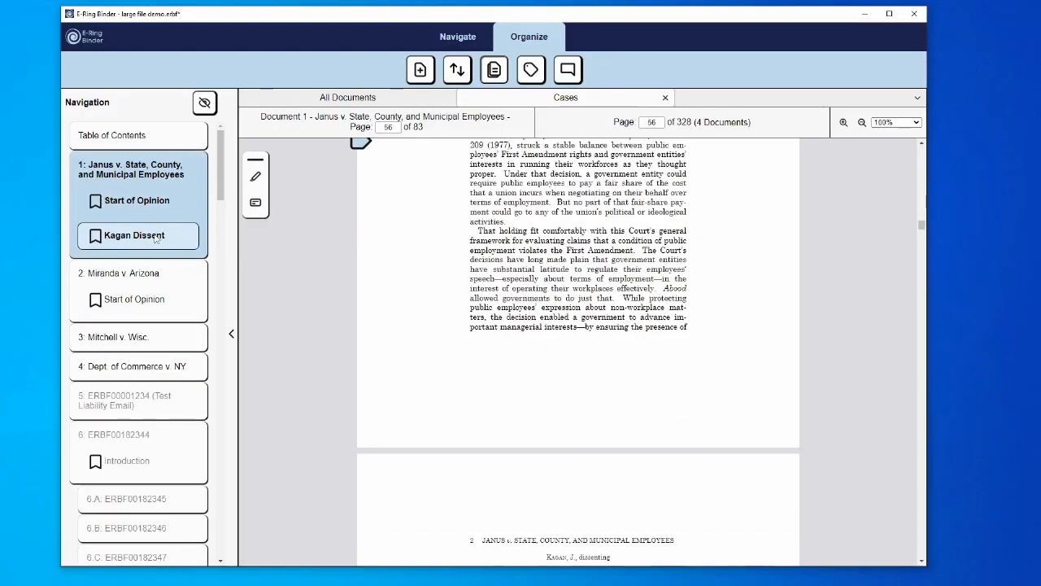
click(150, 207)
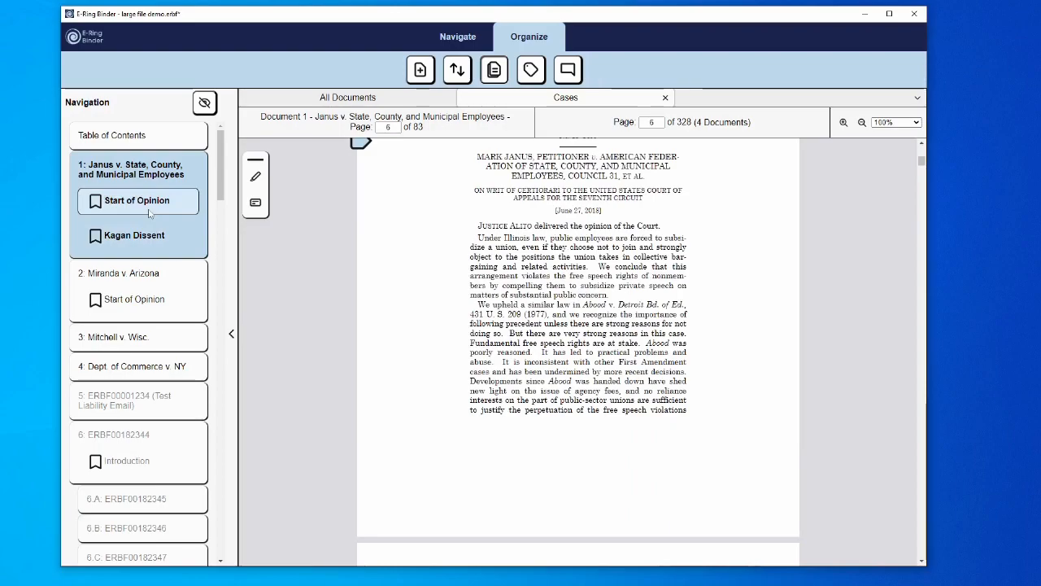
Hide the bookmarks in the document navigation list
click(458, 36)
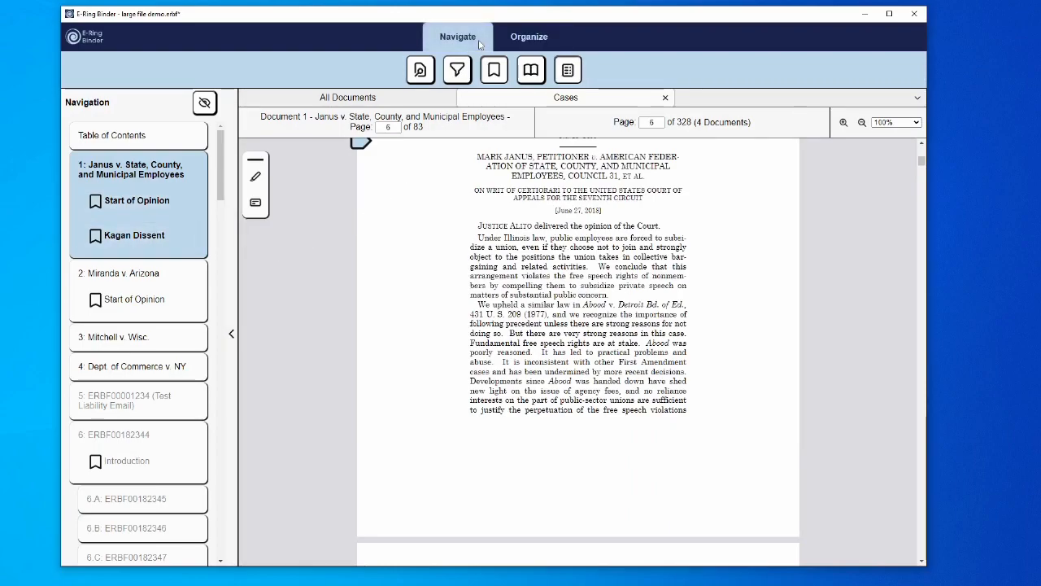
click(495, 72)
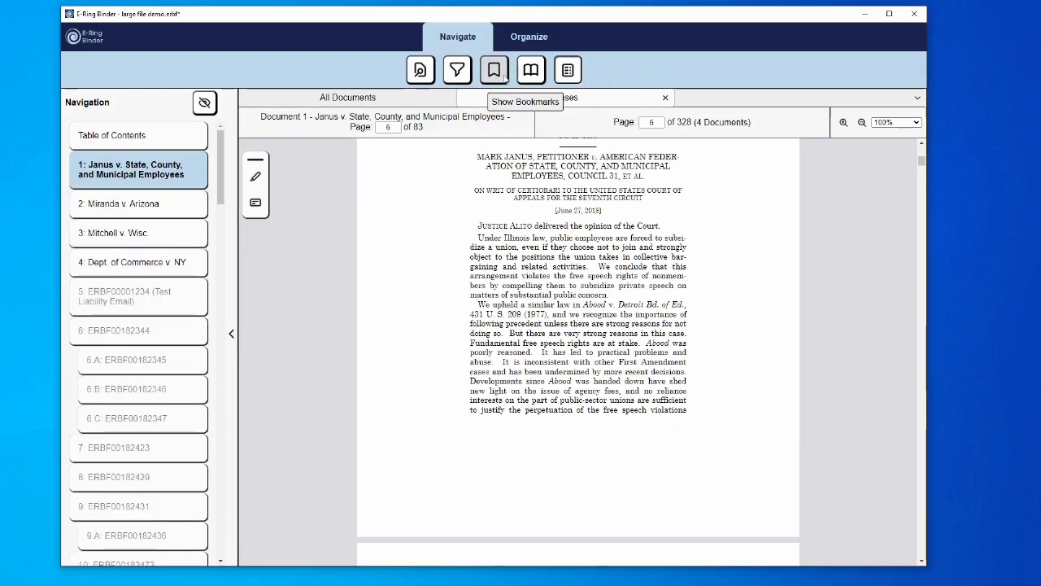
Show the bookmarks in the document navigation list, and hide them again
click(494, 72)
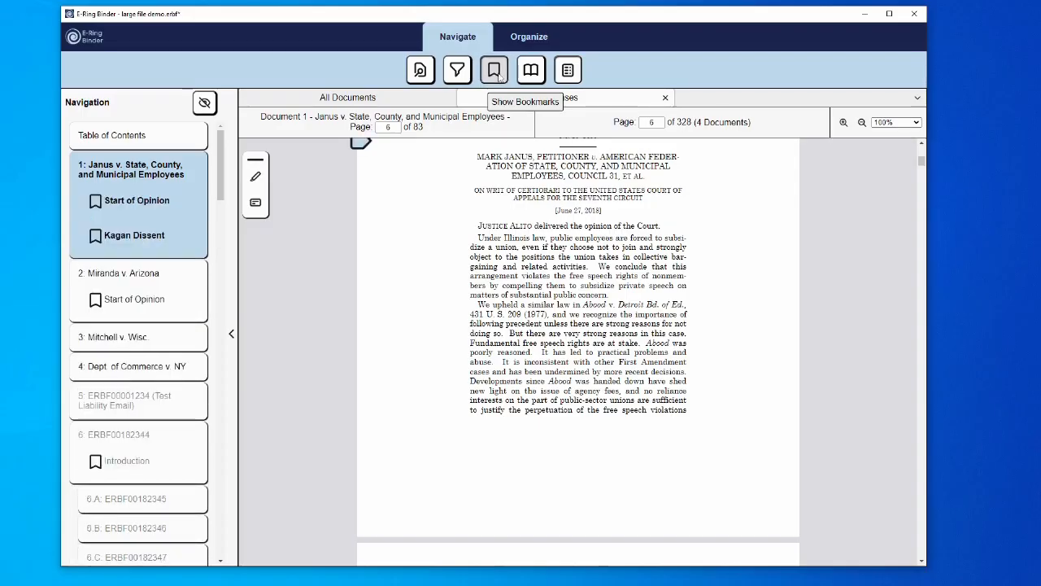
click(498, 73)
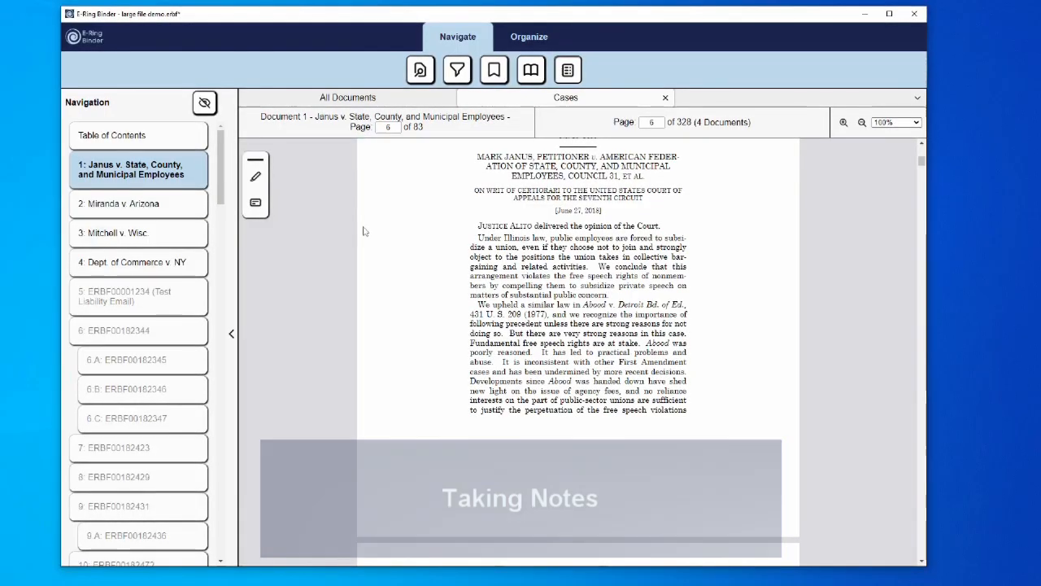
Open the Notepad for adding notes, dock it to the right of the documents and widen it
click(513, 43)
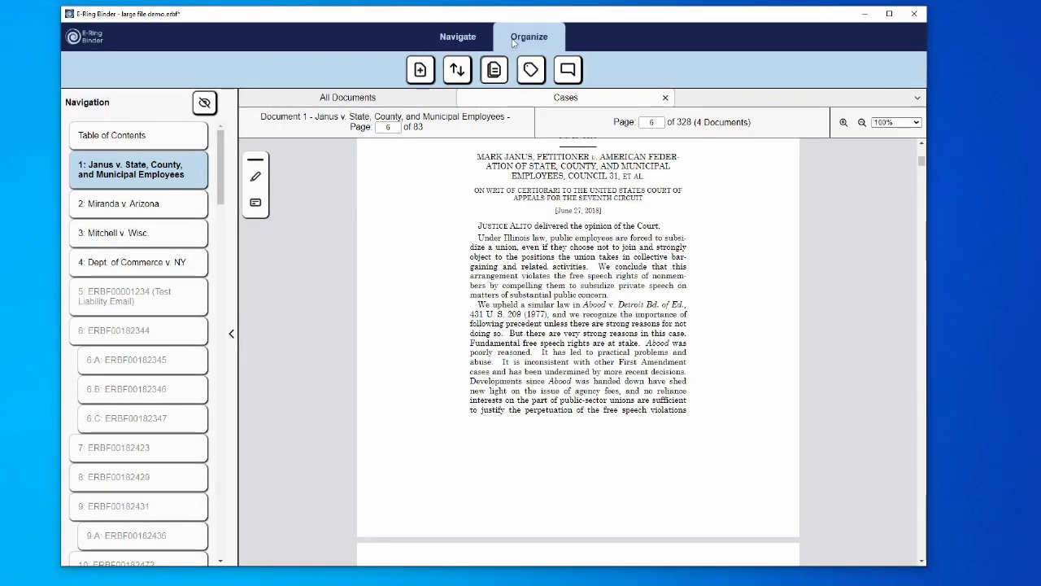
click(568, 70)
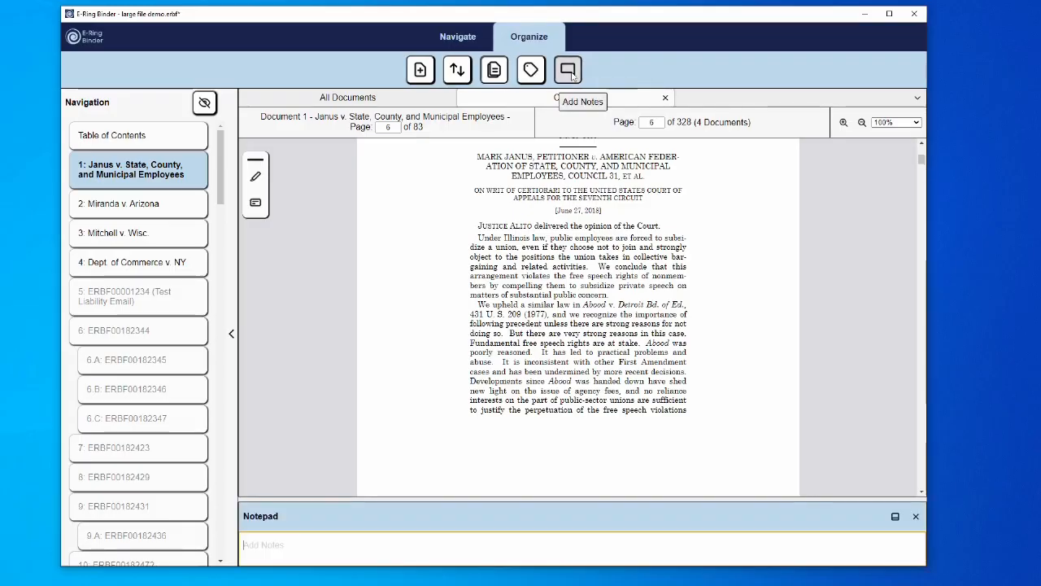
drag(478, 499, 484, 425)
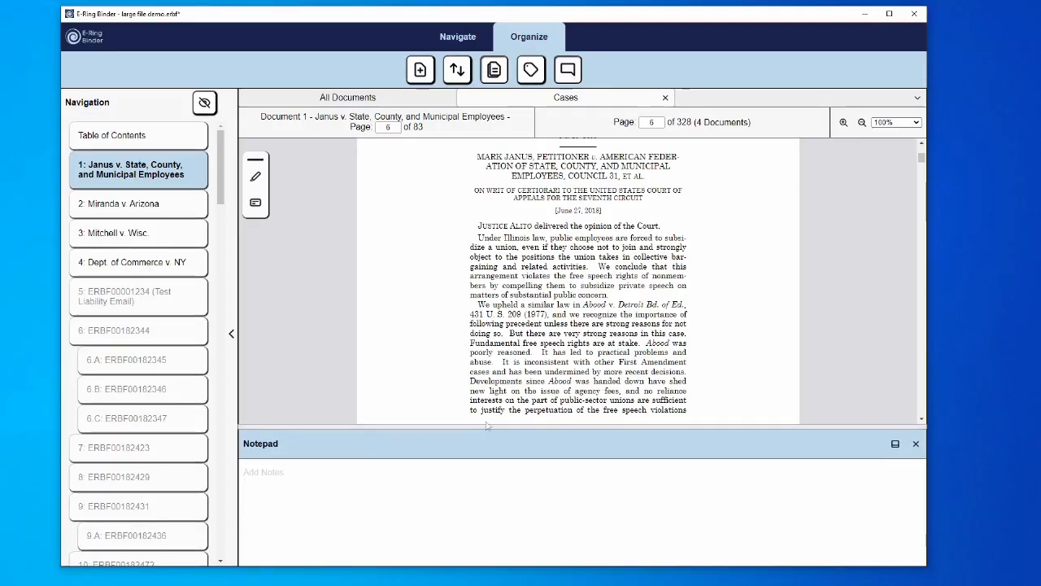
click(895, 444)
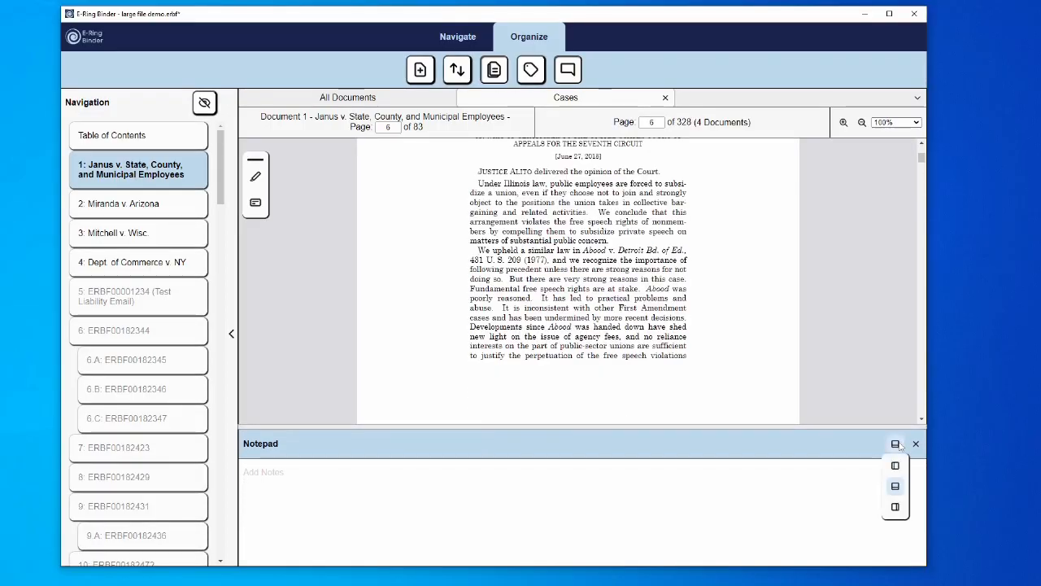
click(896, 507)
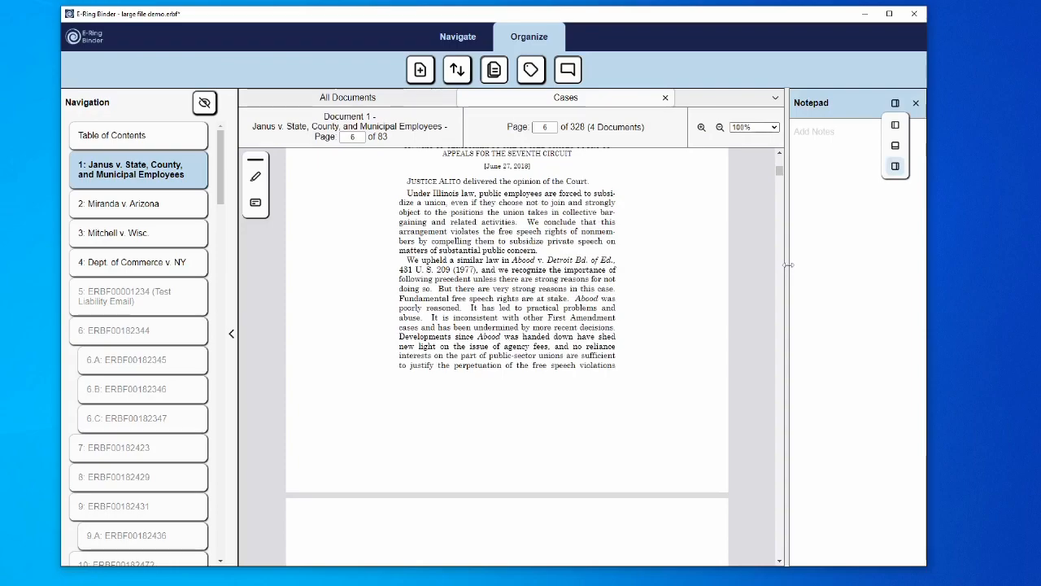
drag(791, 264, 752, 263)
Write the notes "Bolding" in bold, "Italicizing" in italics and "lists" as a bulleted item on separate lines
click(785, 145)
text(B)
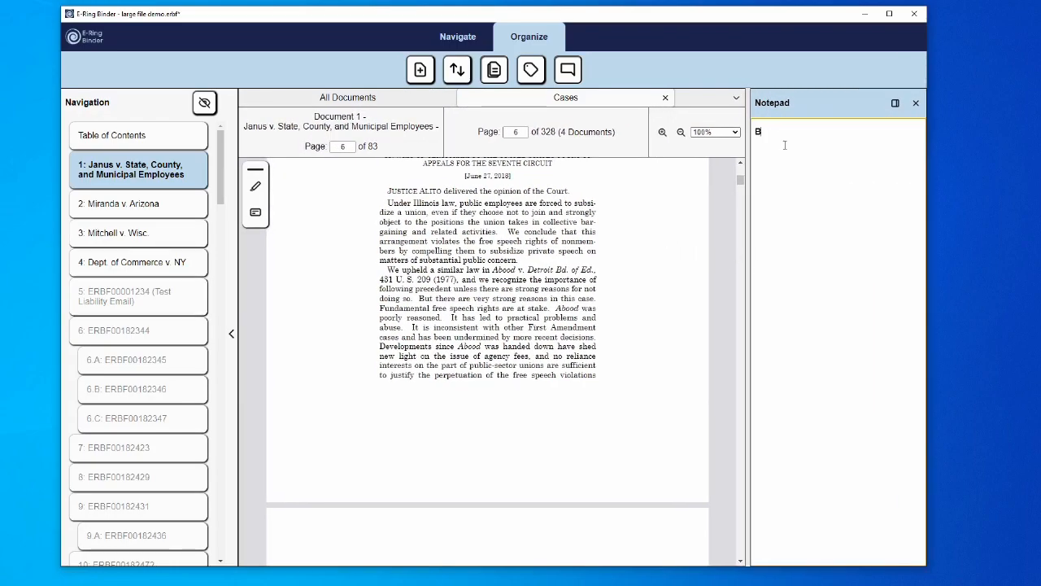
text(olding Italicizing)
key(Return)
key(ctrl+i)
text(lists)
double_click(763, 169)
click(802, 147)
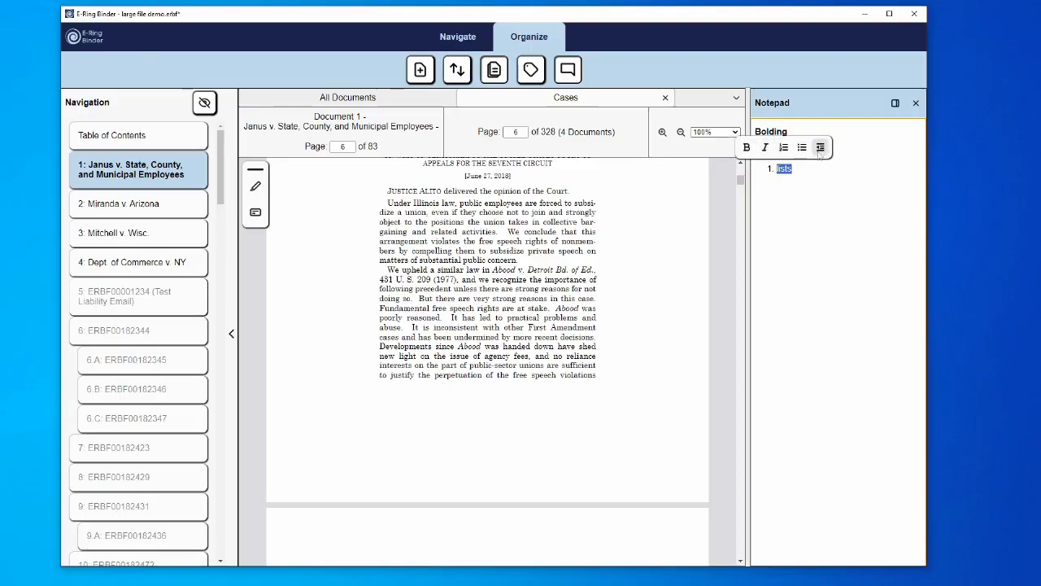
Visit the Start of Opinion bookmark of the Janus document, and hide the bookmarks in the navigation list
click(458, 37)
click(139, 204)
click(187, 178)
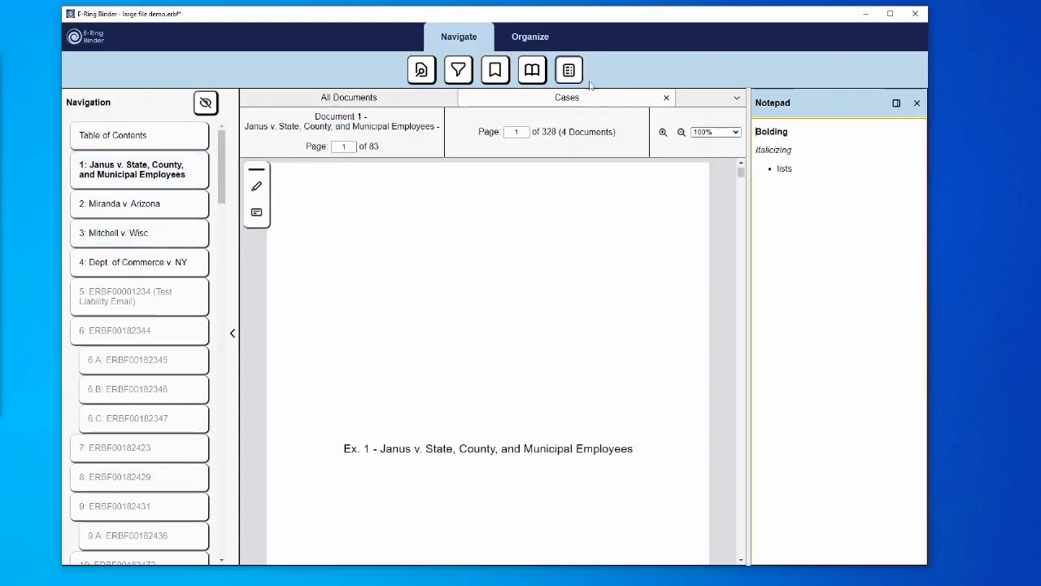
click(139, 200)
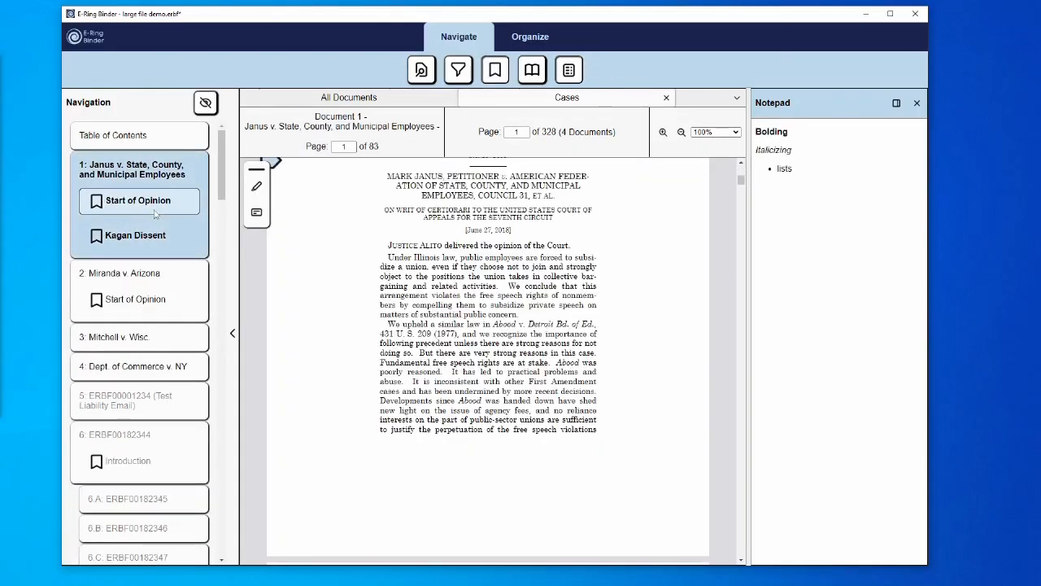
click(495, 72)
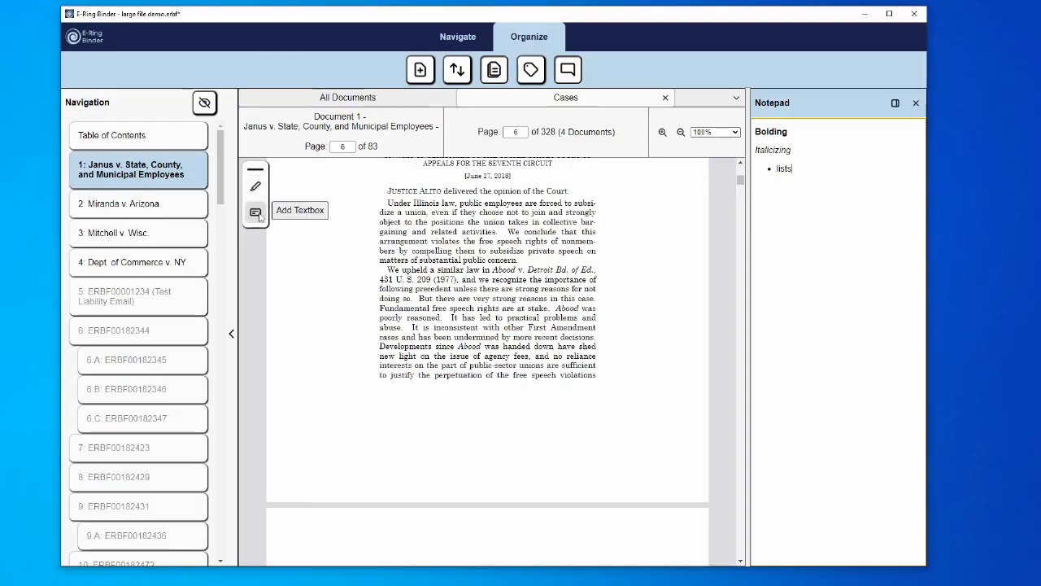
Highlight the opinion's first sentence, from "Under Illinois law" to "related activities", and colour the highlight cyan
click(255, 187)
drag(389, 203, 496, 233)
click(464, 250)
click(463, 299)
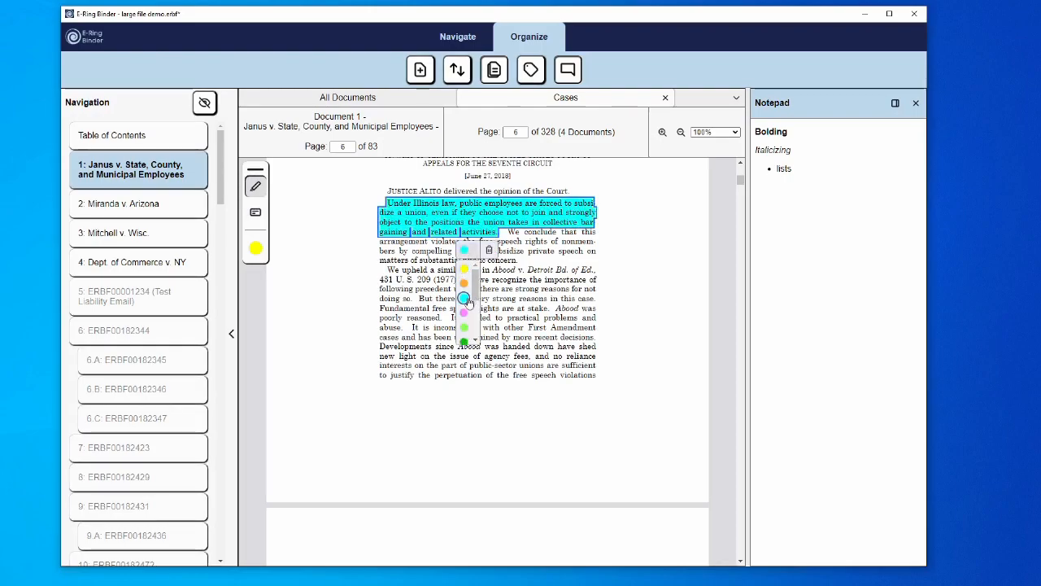
Add a black text box reading "Textbox" in the margin beside the highlighted sentence
click(256, 212)
click(257, 248)
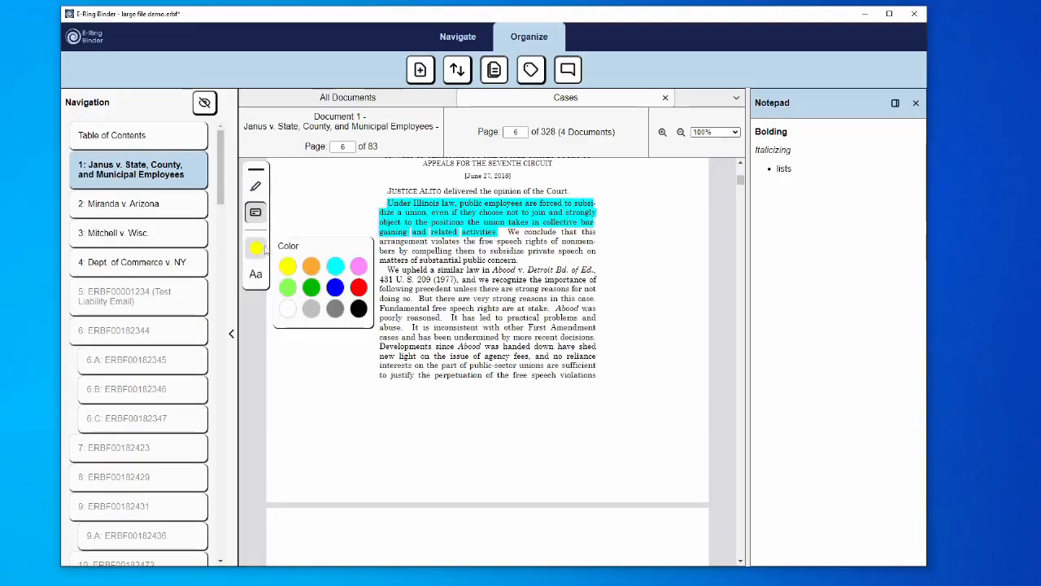
click(359, 309)
click(324, 221)
text(Textbox)
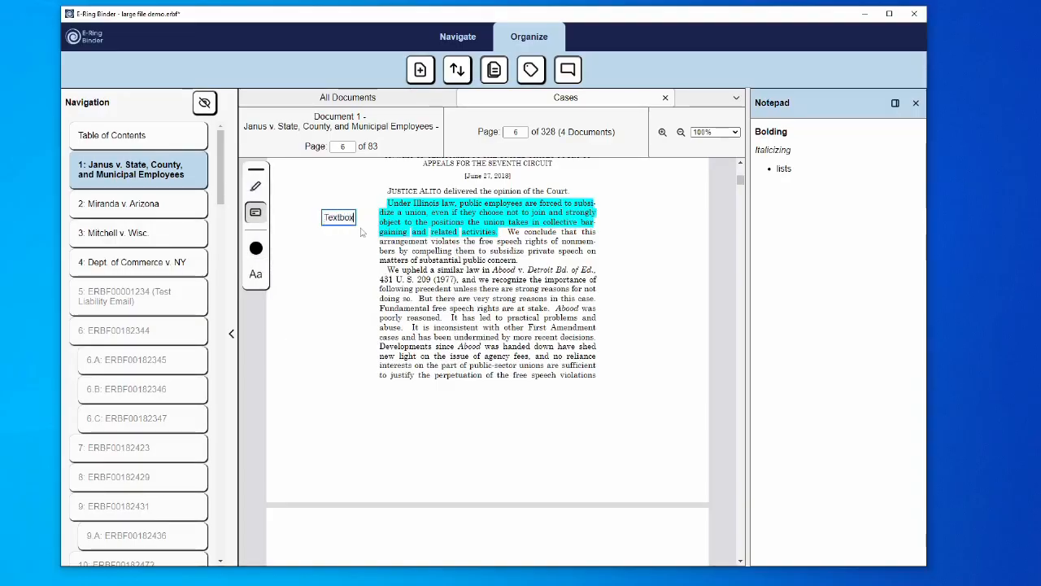
Adjust the text size for the text box annotation
click(255, 275)
drag(296, 288, 313, 289)
click(345, 179)
click(354, 213)
Shift the text box in the margin and remove it from the page
click(331, 217)
drag(342, 215, 317, 218)
click(356, 240)
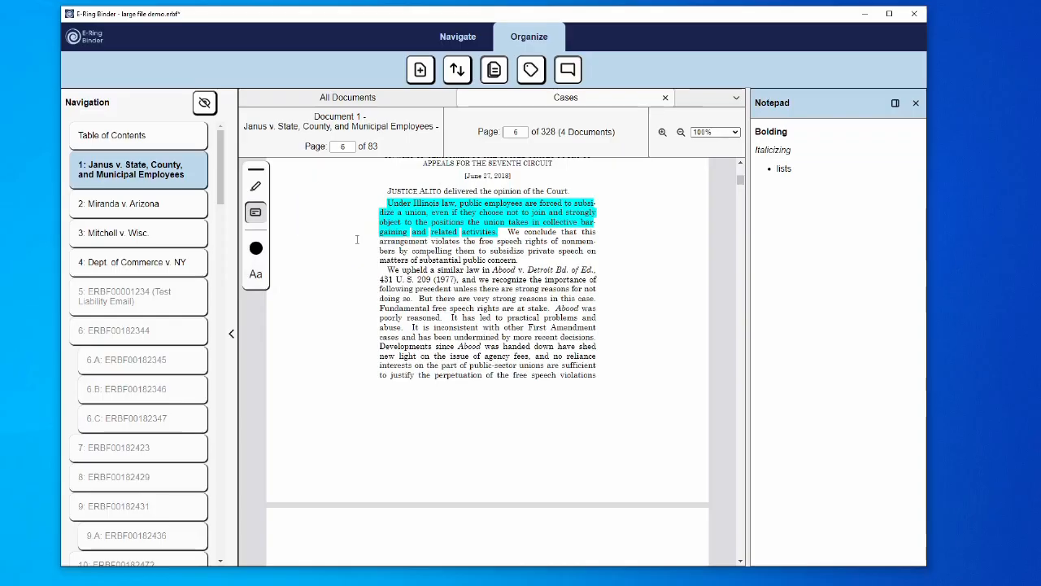
Clear all annotations from the Janus document and leave the text box tool
right_click(357, 239)
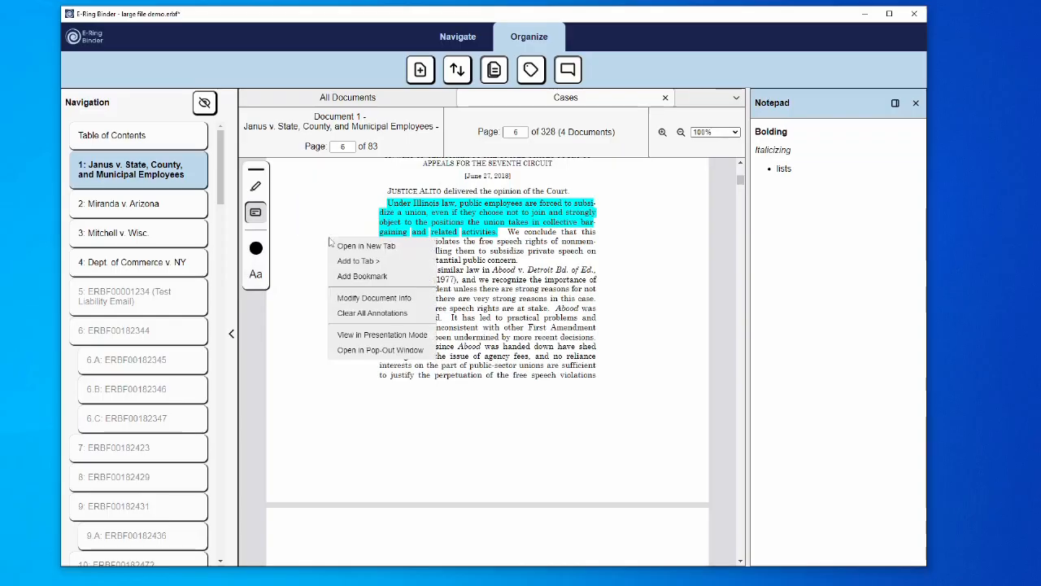
click(360, 313)
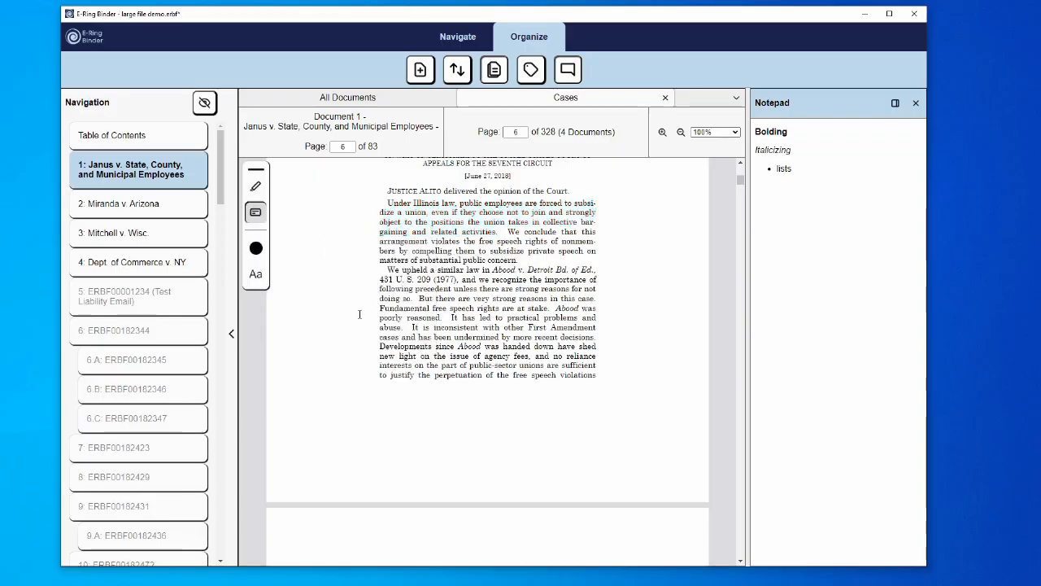
click(250, 219)
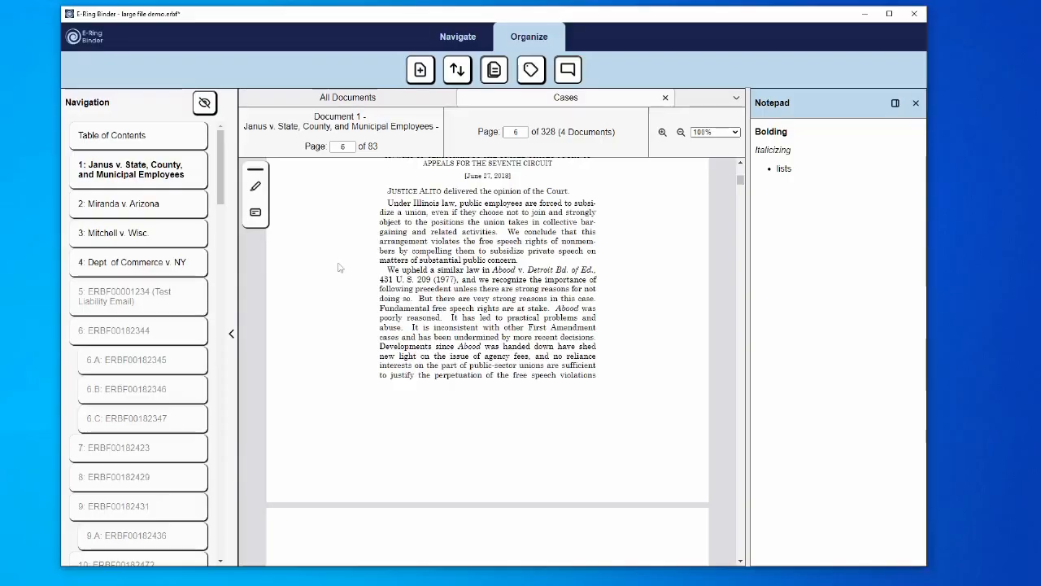
Look up the Print/Export option for the selected documents 1 to 4 and for the Cases tab
click(170, 181)
shift+click(145, 260)
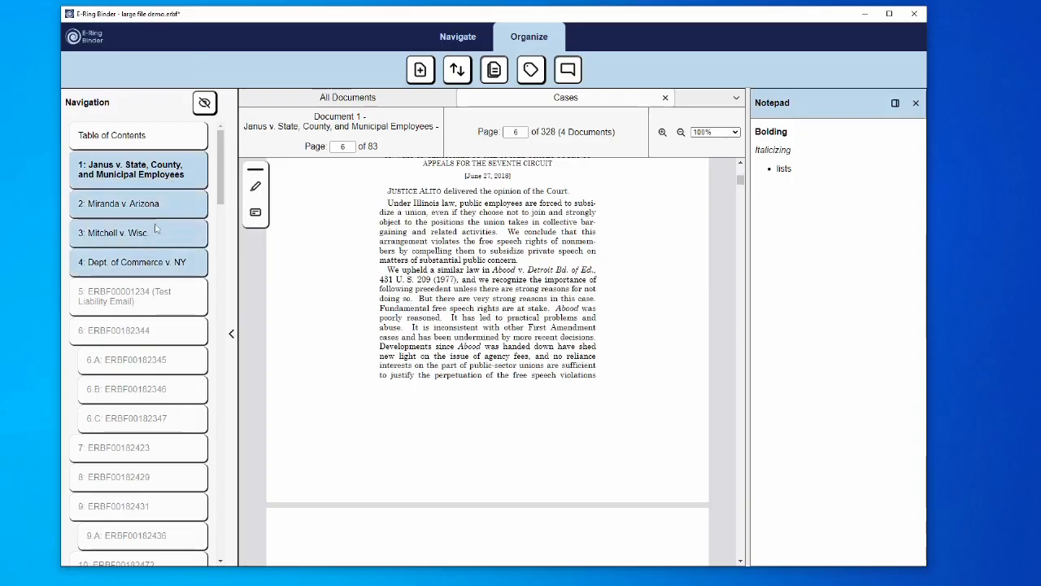
right_click(157, 230)
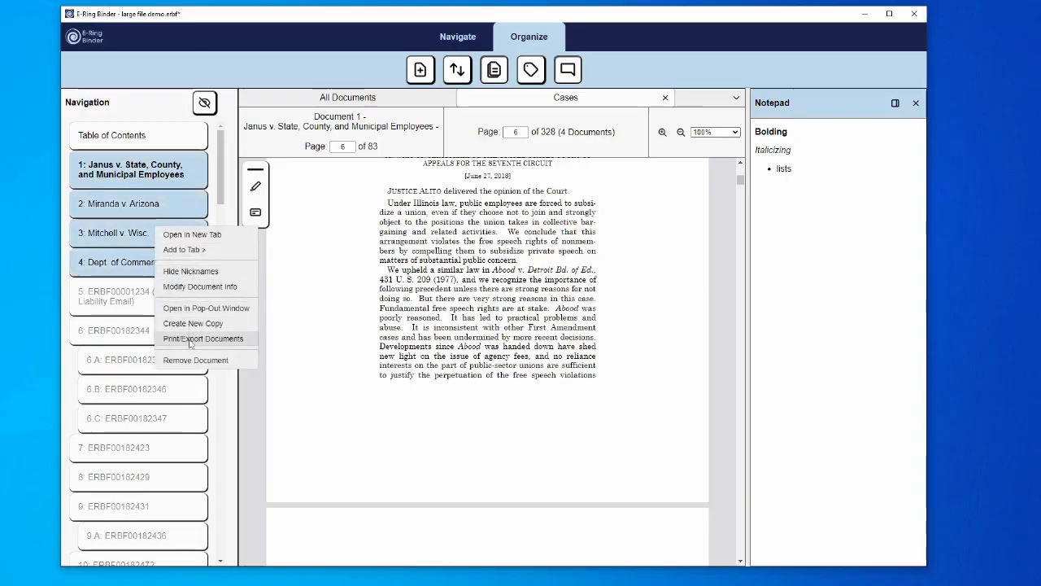
click(323, 218)
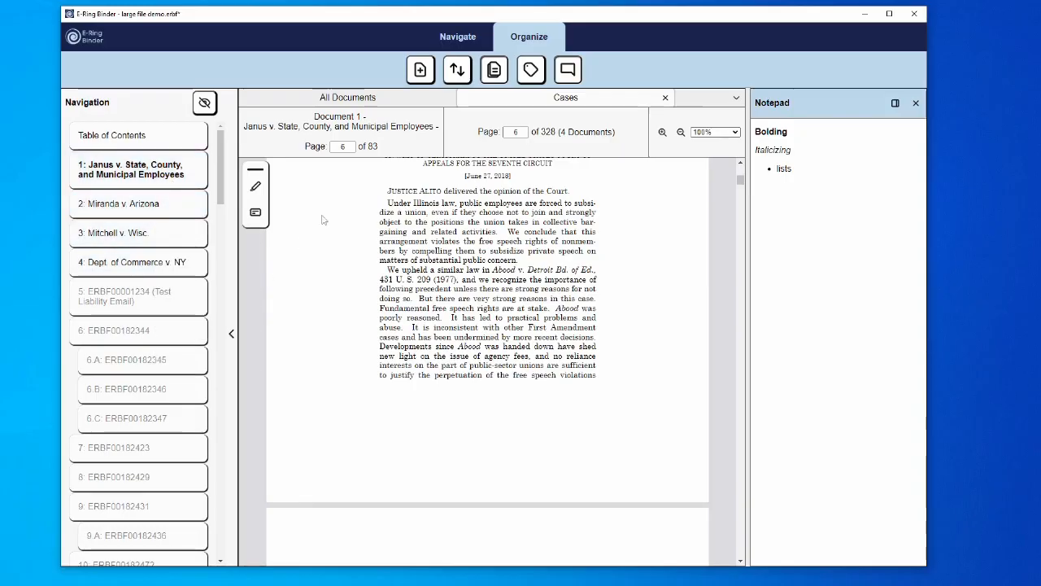
right_click(507, 103)
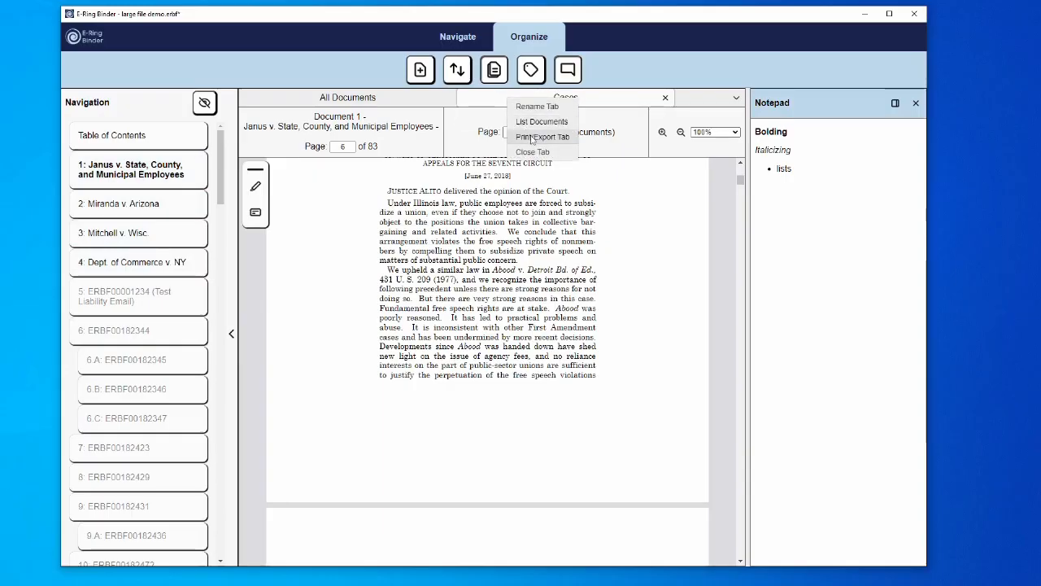
click(339, 75)
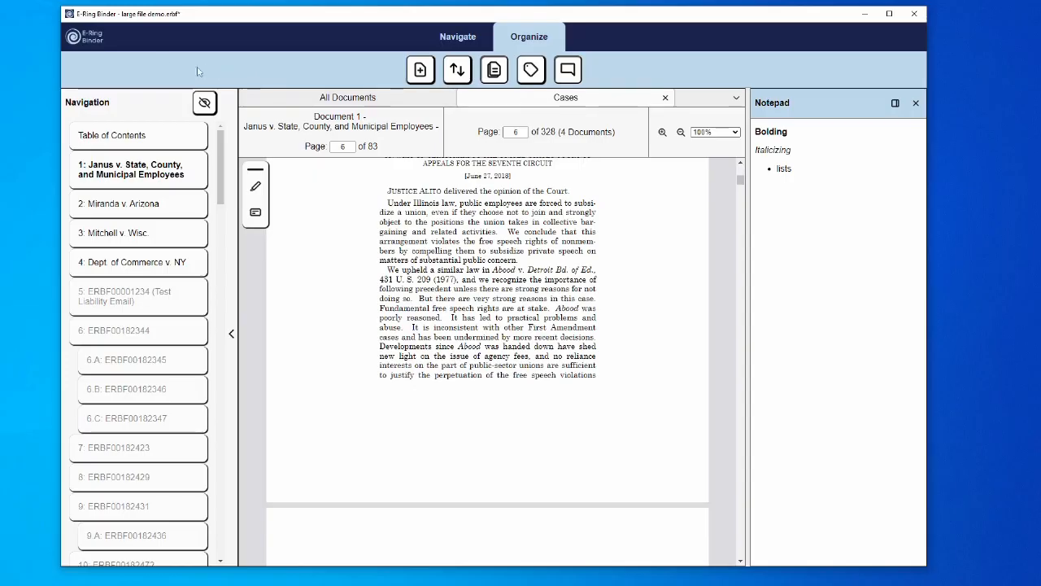
Start a Print/Export of all documents in the binder and expand the list of included documents
click(88, 41)
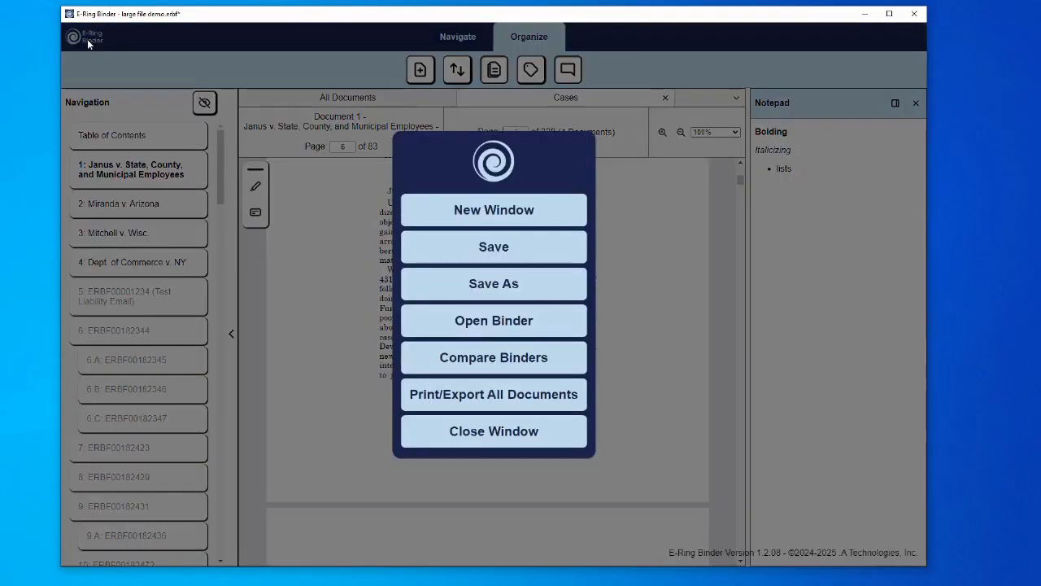
click(455, 398)
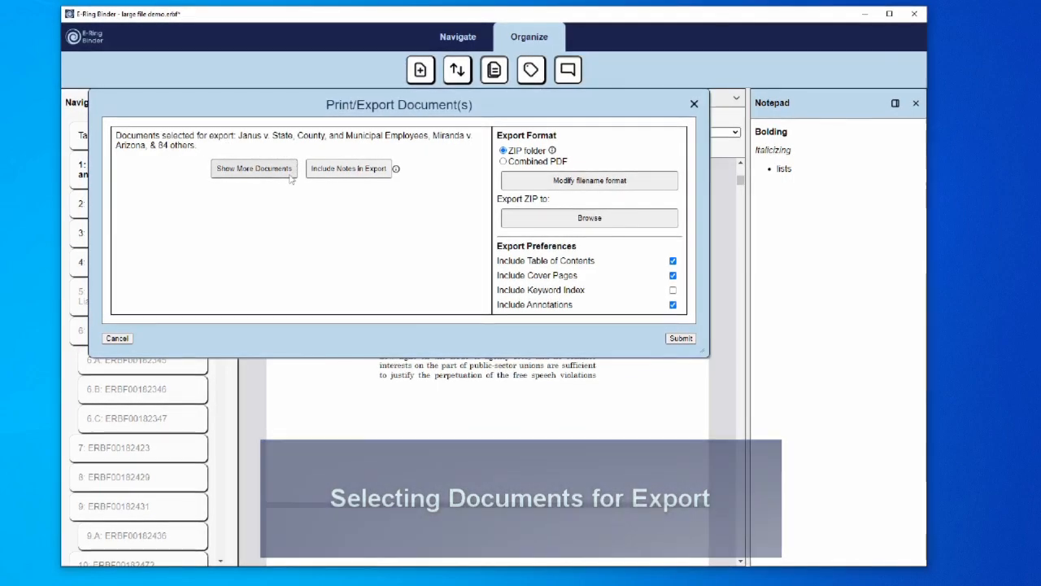
click(291, 178)
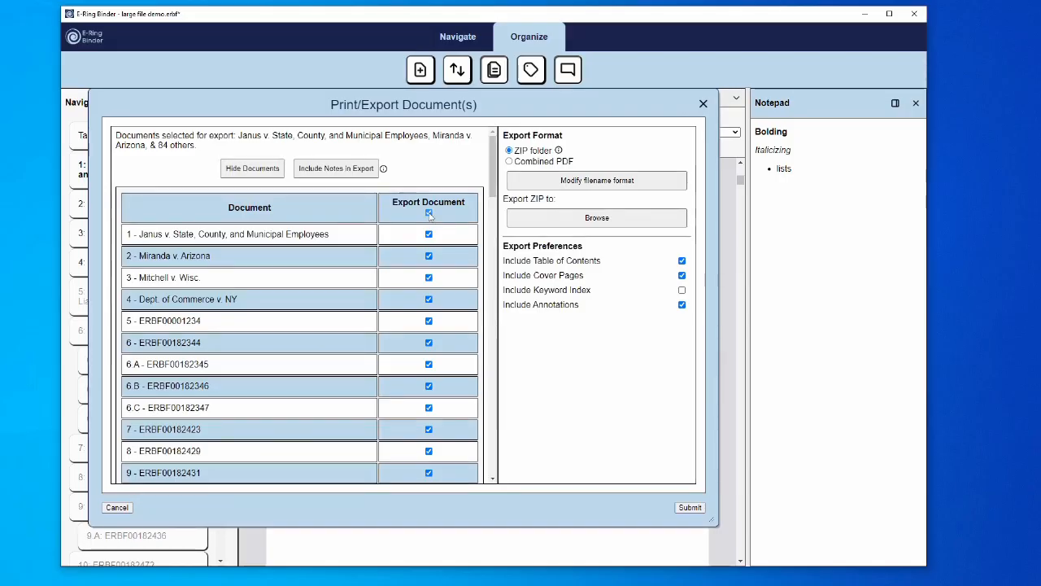
Deselect all documents and choose only documents 1 through 6.C for export
click(430, 213)
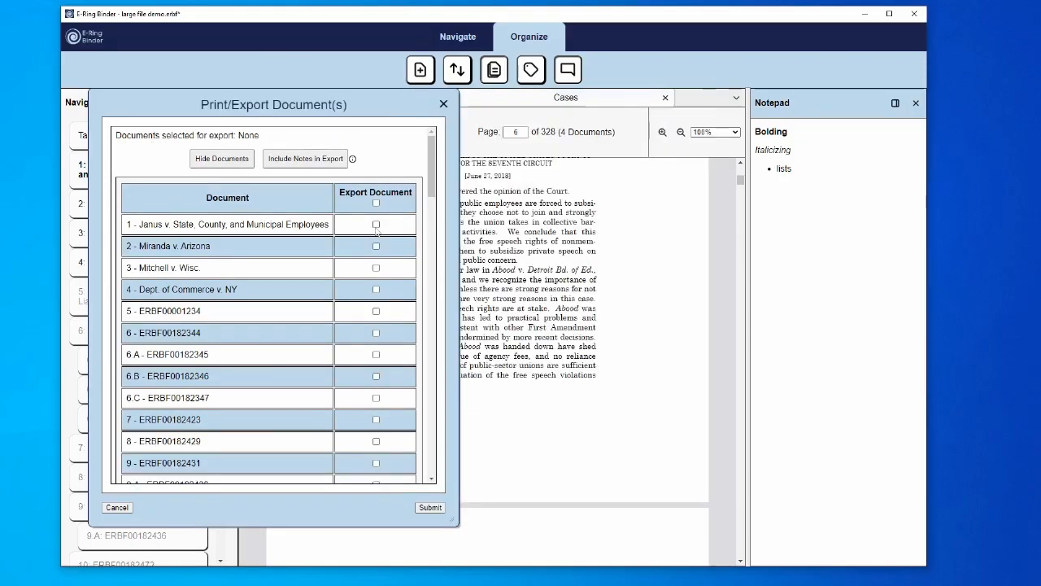
click(376, 224)
click(360, 275)
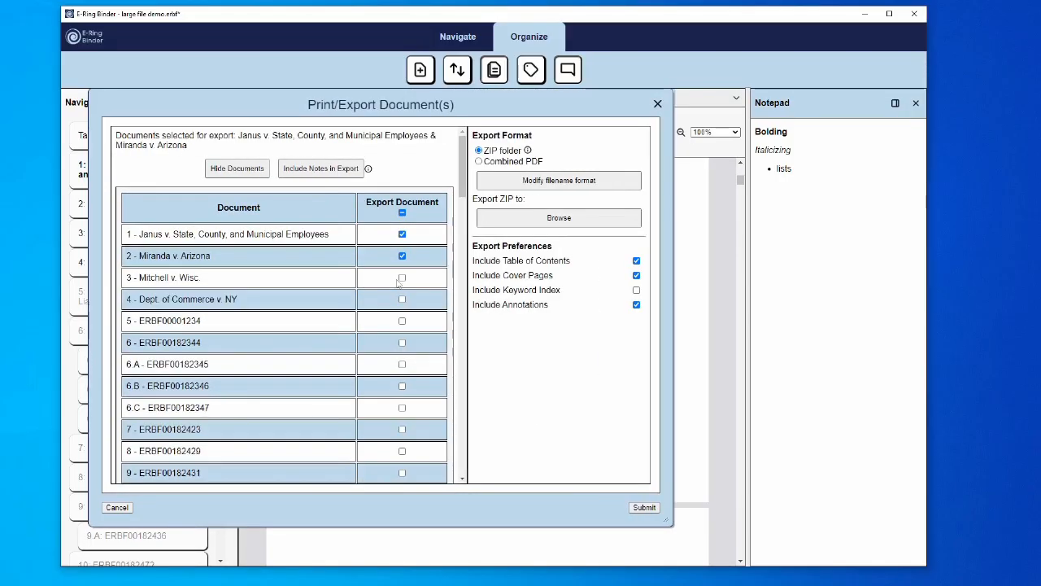
click(397, 282)
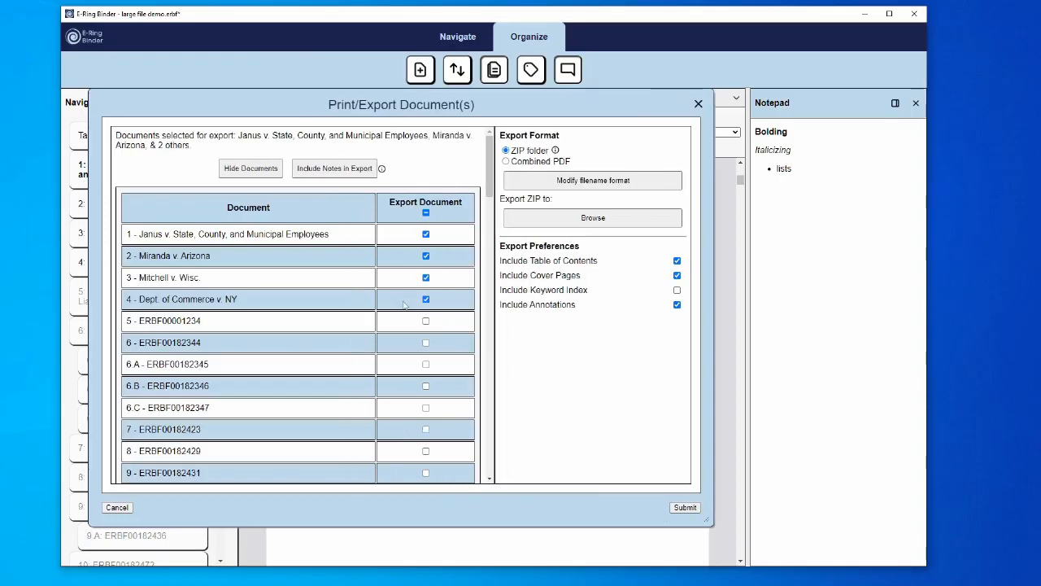
click(408, 327)
click(416, 349)
click(415, 370)
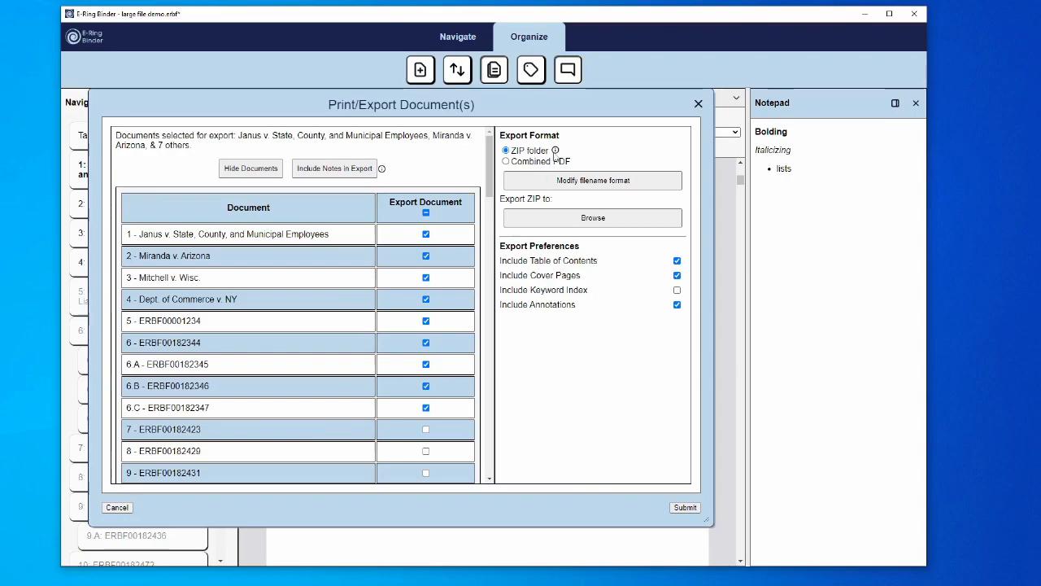
Set the export filename format to [/label] - [/name] by removing the "Ex." prefix and apply it
mouse_move(556, 152)
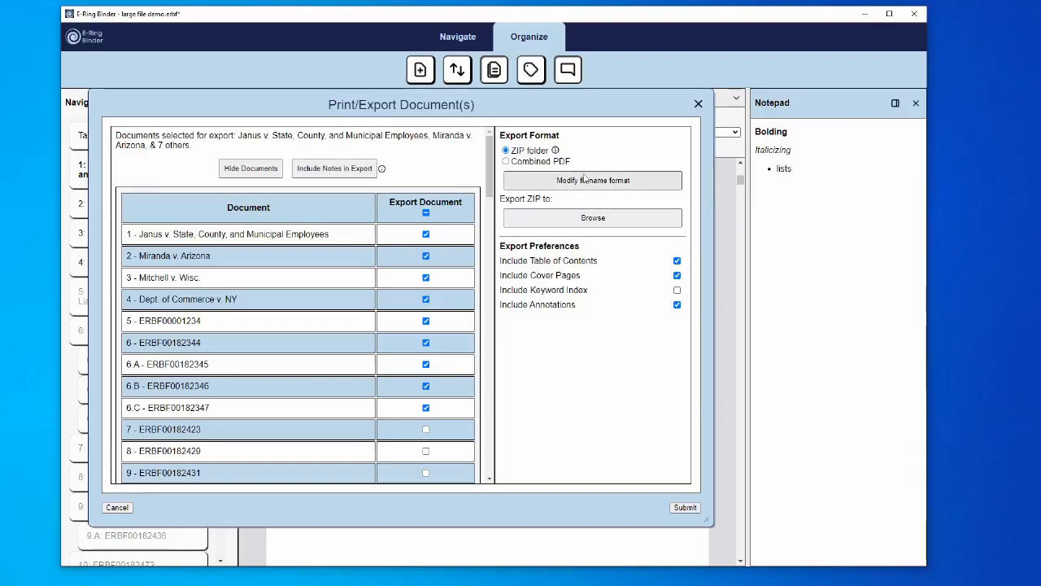
click(586, 181)
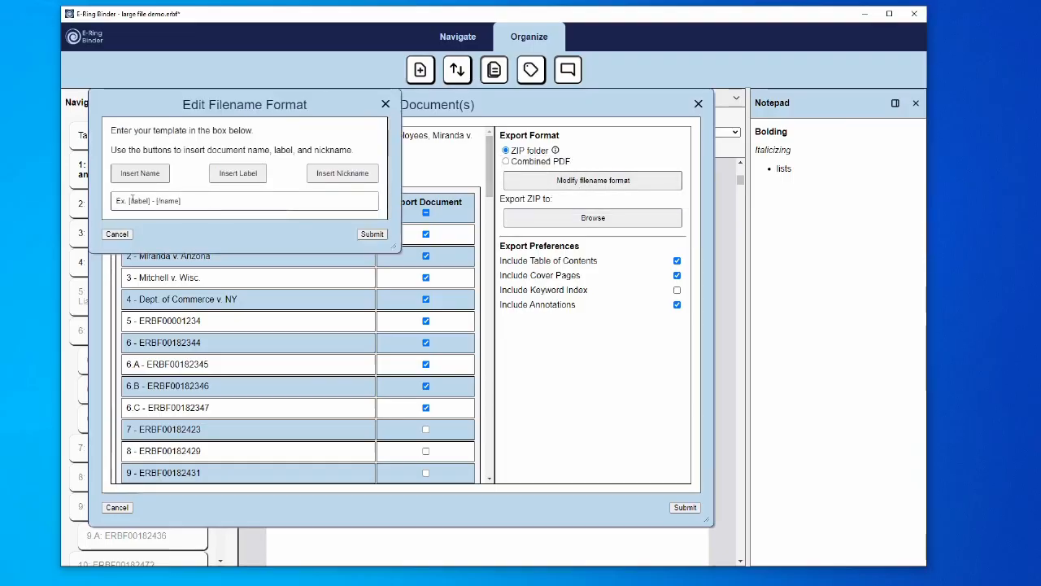
drag(130, 201, 112, 202)
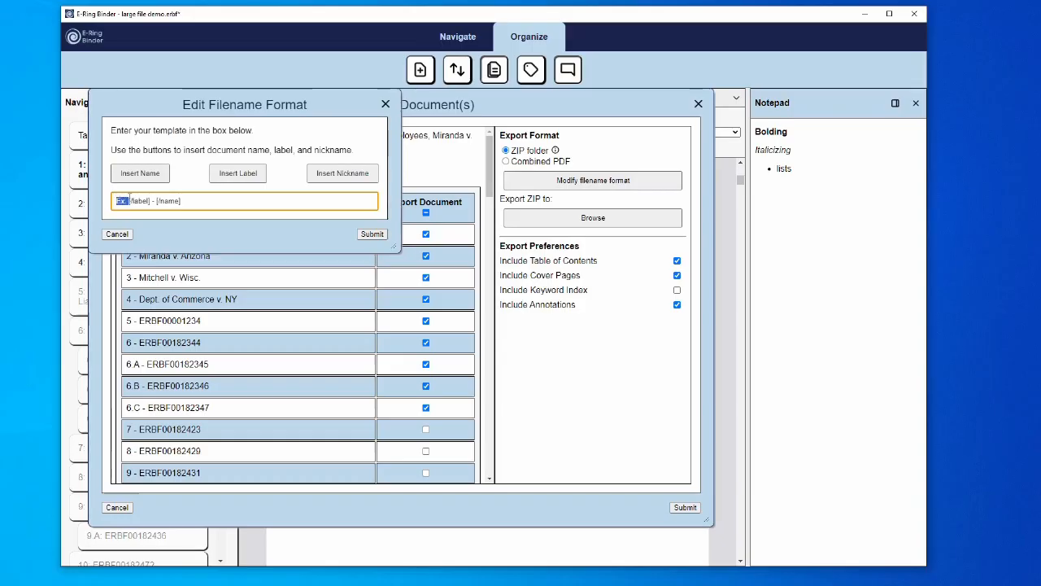
key(BackSpace)
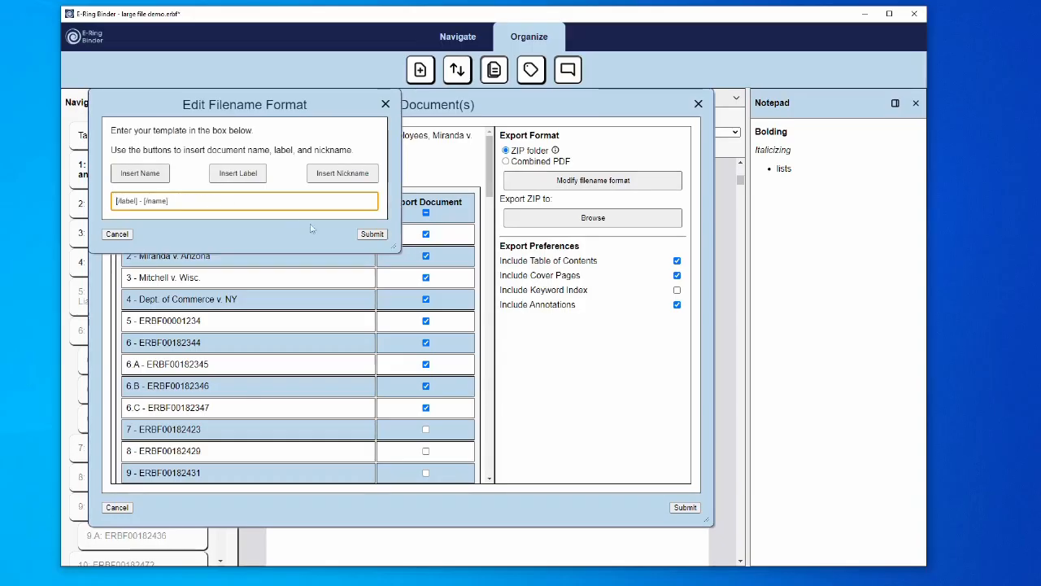
click(380, 235)
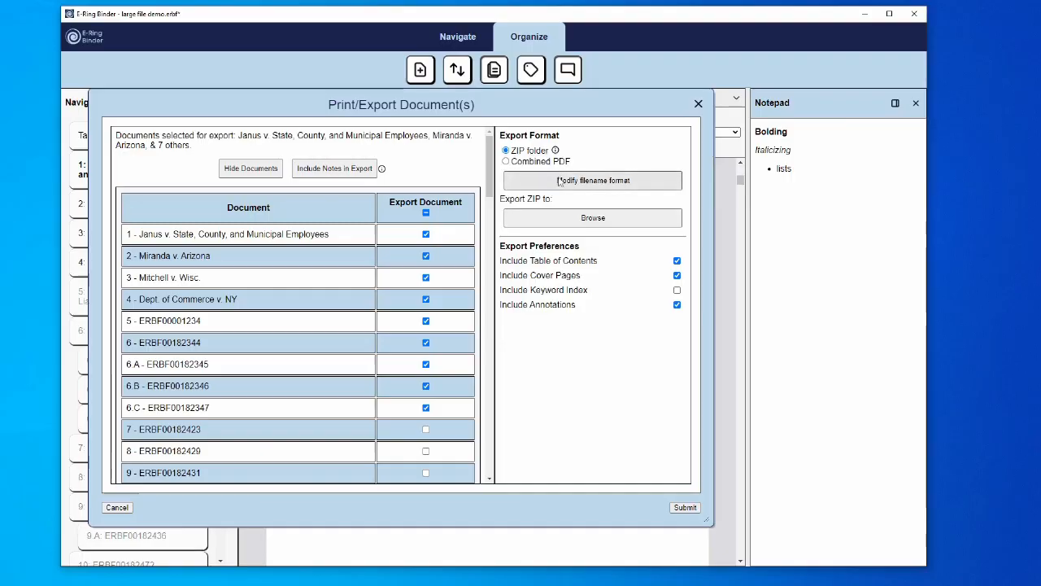
Set the ZIP export destination to binder.zip in Downloads, replacing the existing file
click(594, 218)
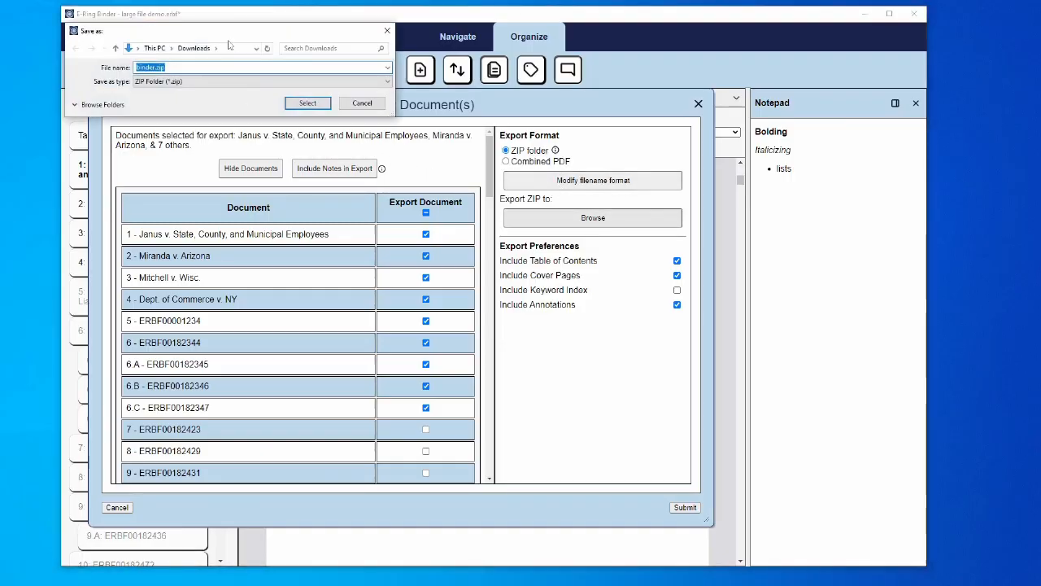
click(308, 102)
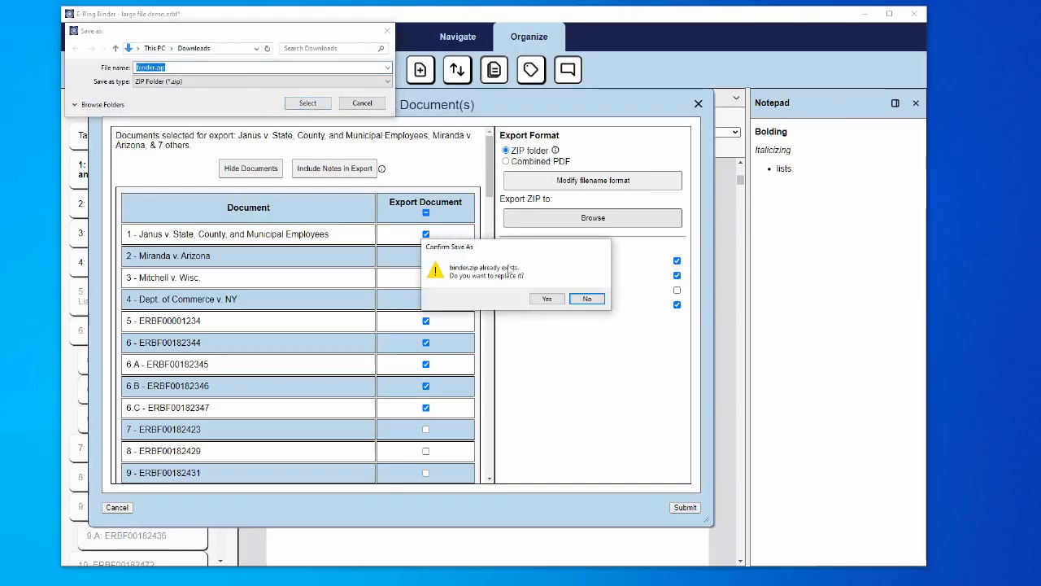
click(545, 298)
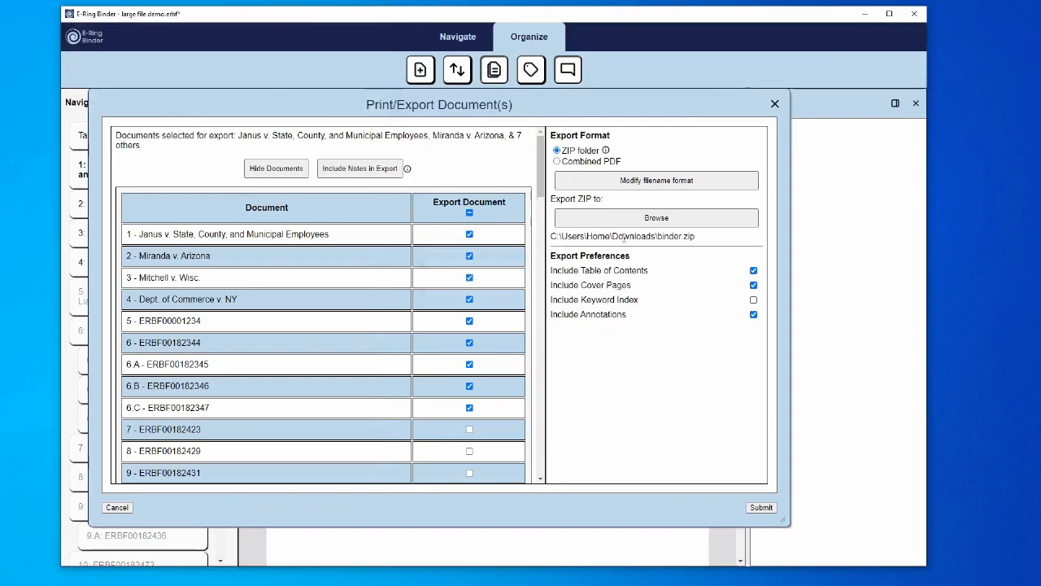
Export the selected documents as a combined PDF with table of contents, cover pages, keyword index and annotations
click(590, 162)
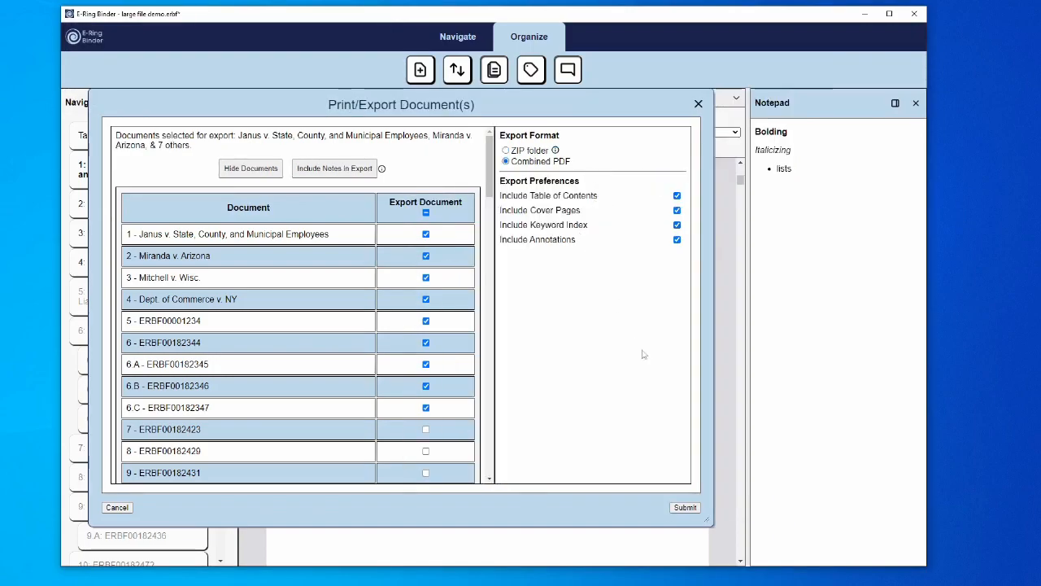
click(687, 507)
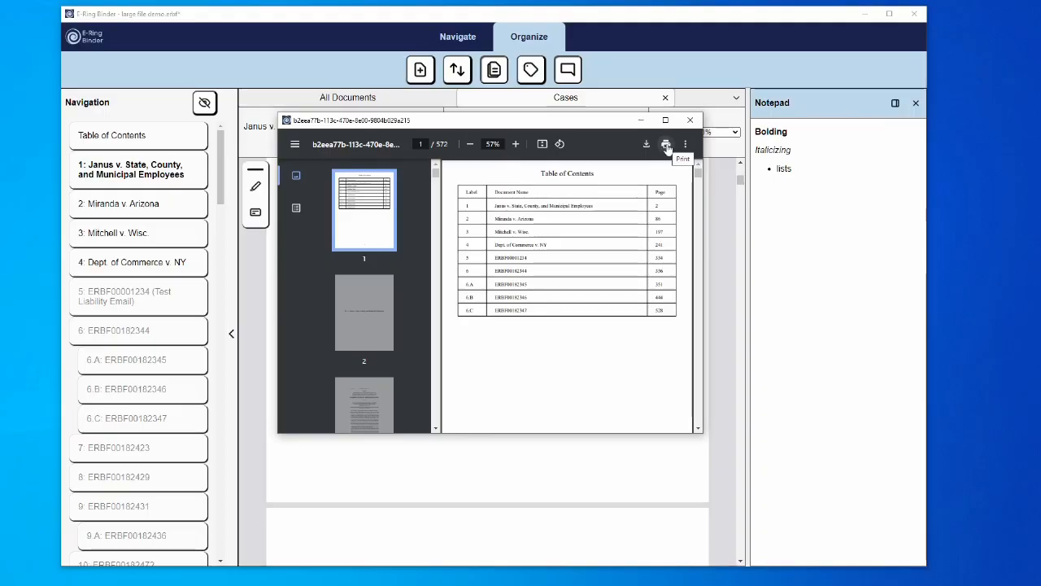
Show the exported PDF's document outline and go through Ex. 1, Ex. 4 and the Keyword Index
click(295, 208)
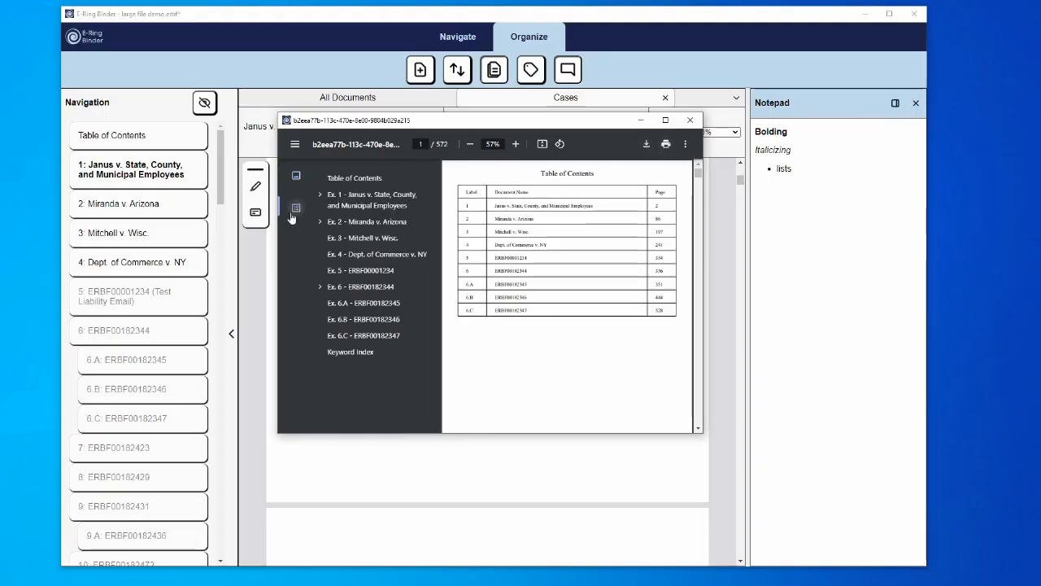
click(366, 201)
click(367, 254)
click(359, 353)
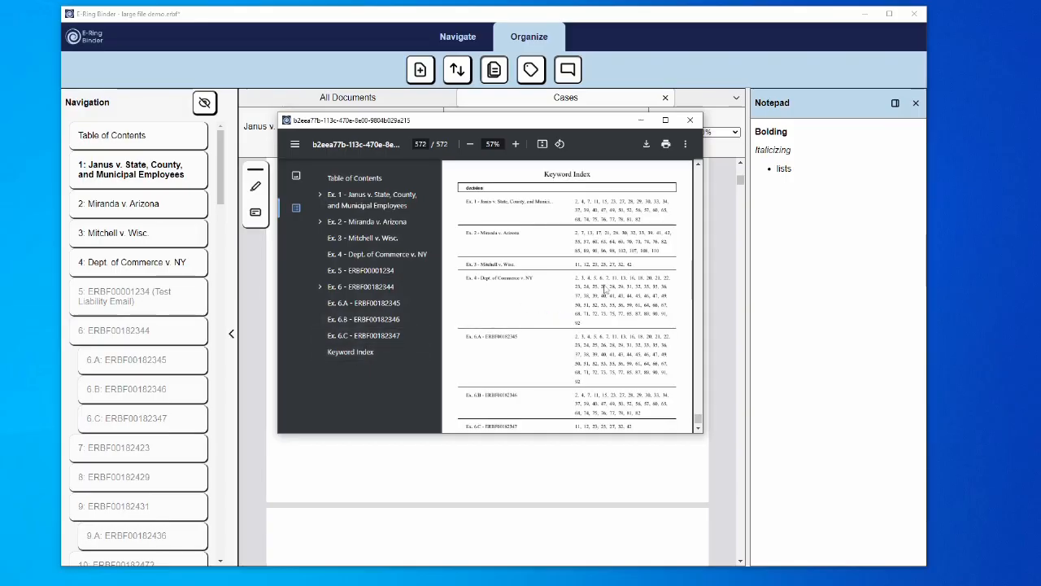
Check the bookmarks nested under Ex. 1 and Ex. 2 in the exported PDF's outline, and close the PDF
click(321, 197)
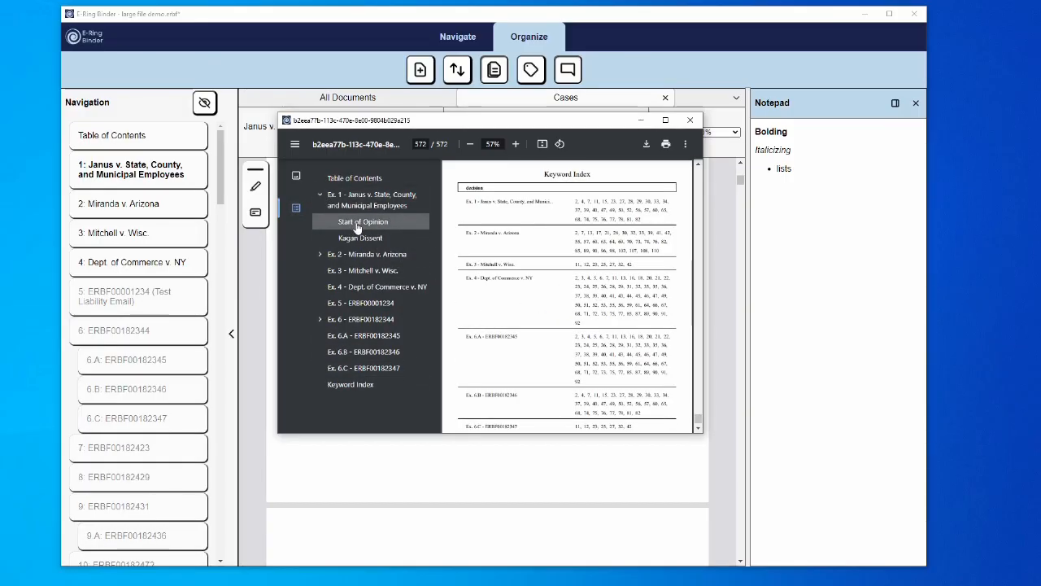
click(363, 221)
click(364, 238)
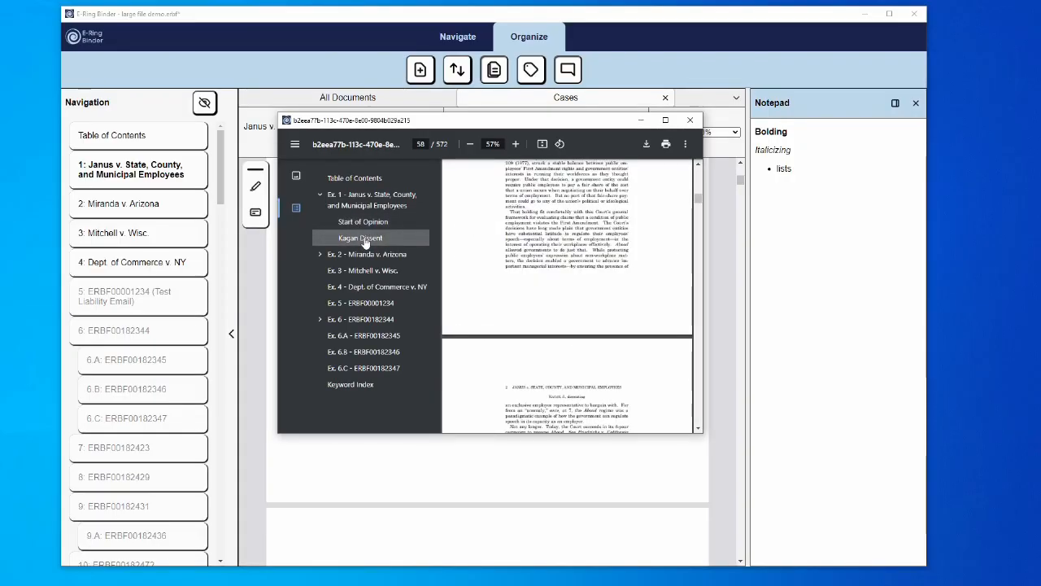
click(321, 254)
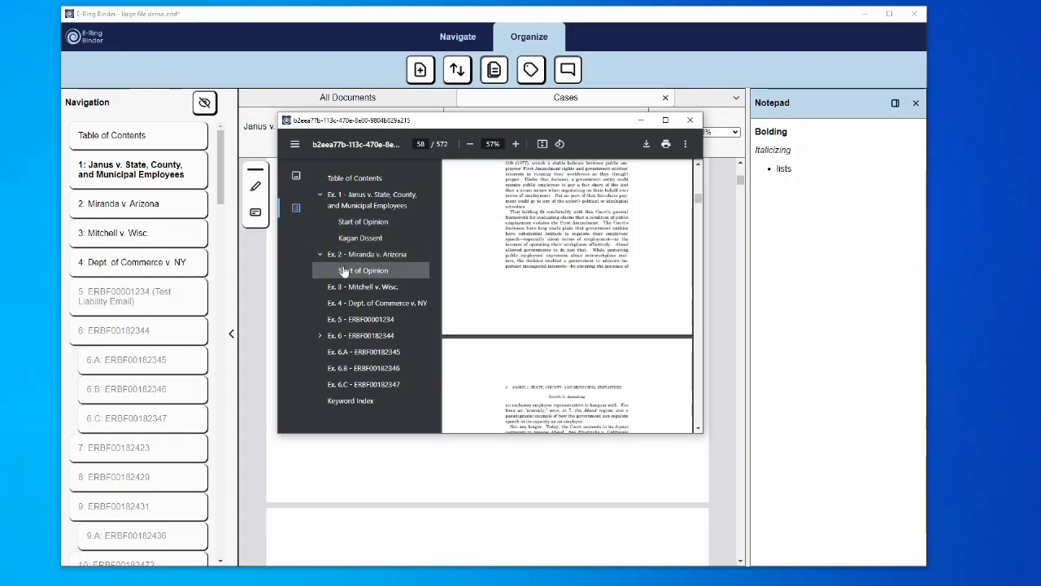
click(345, 272)
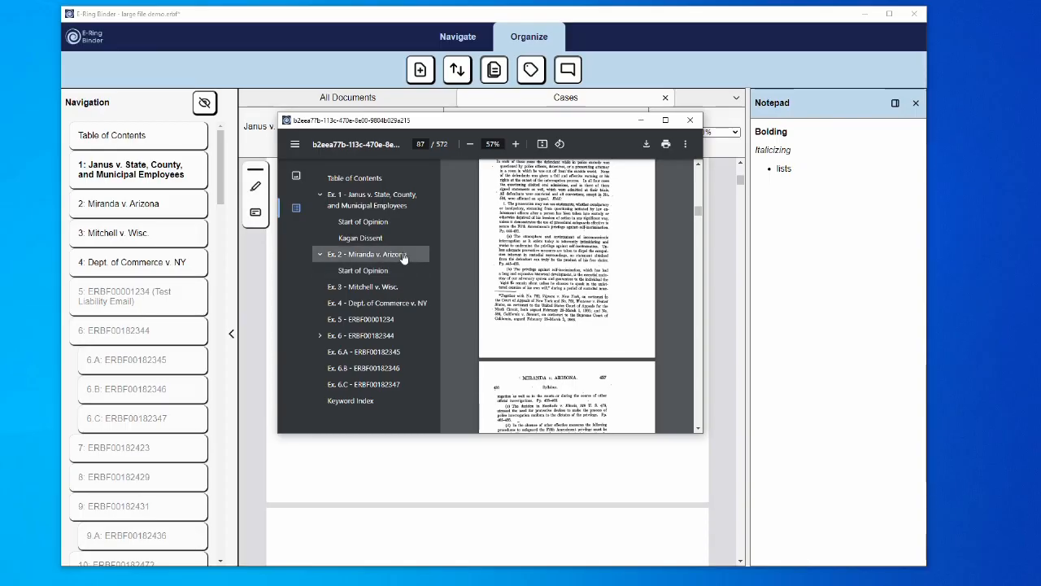
click(690, 122)
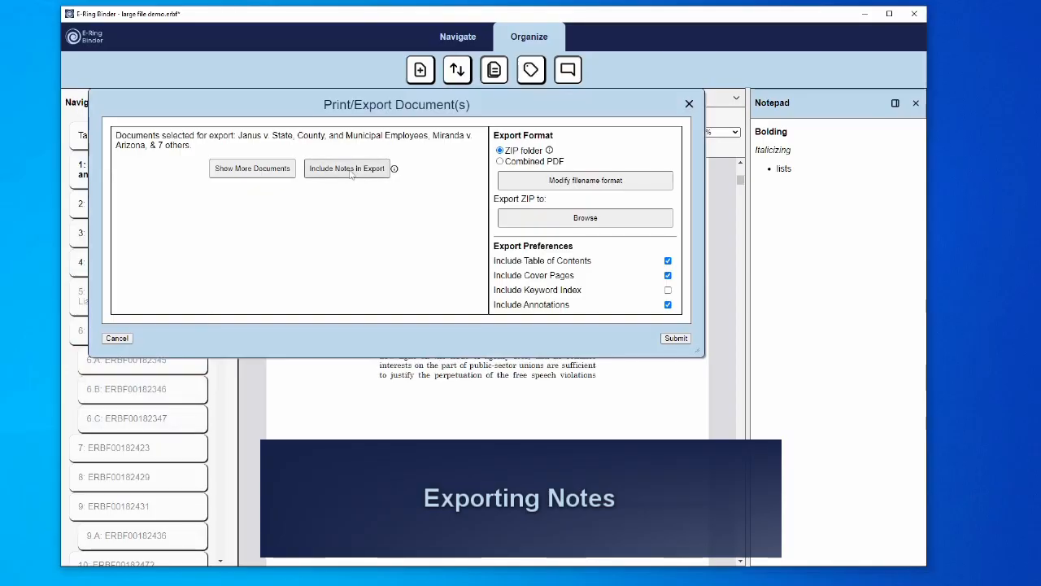
Expand the list of documents in the new export and include notes for documents 1 through 6.C
click(252, 168)
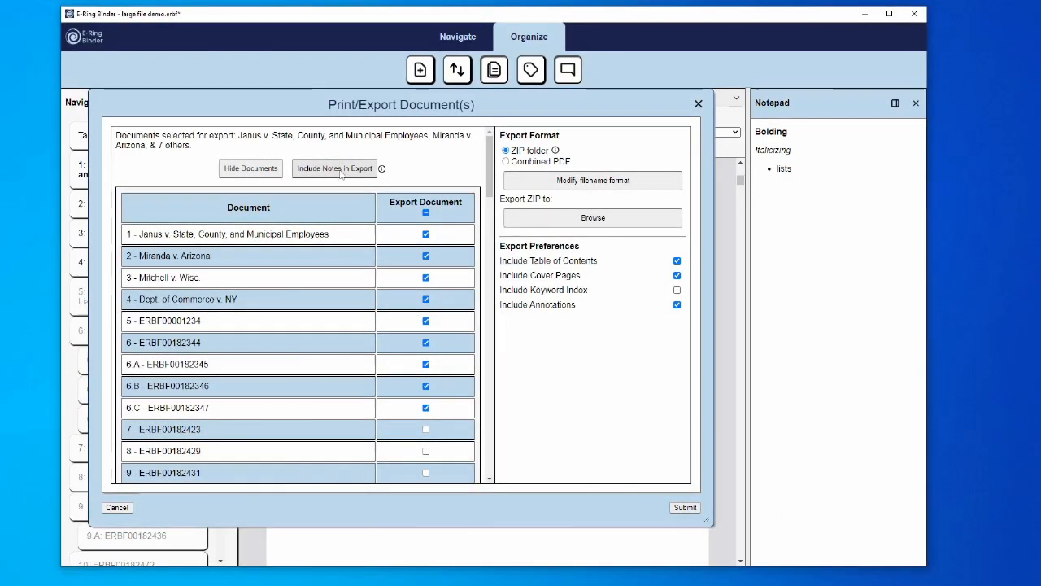
click(342, 173)
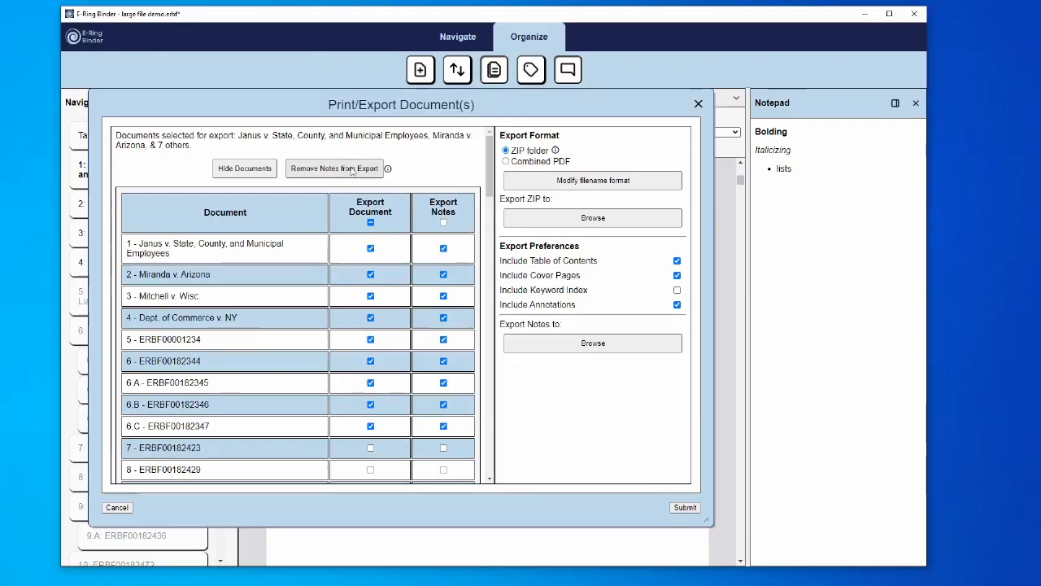
click(352, 169)
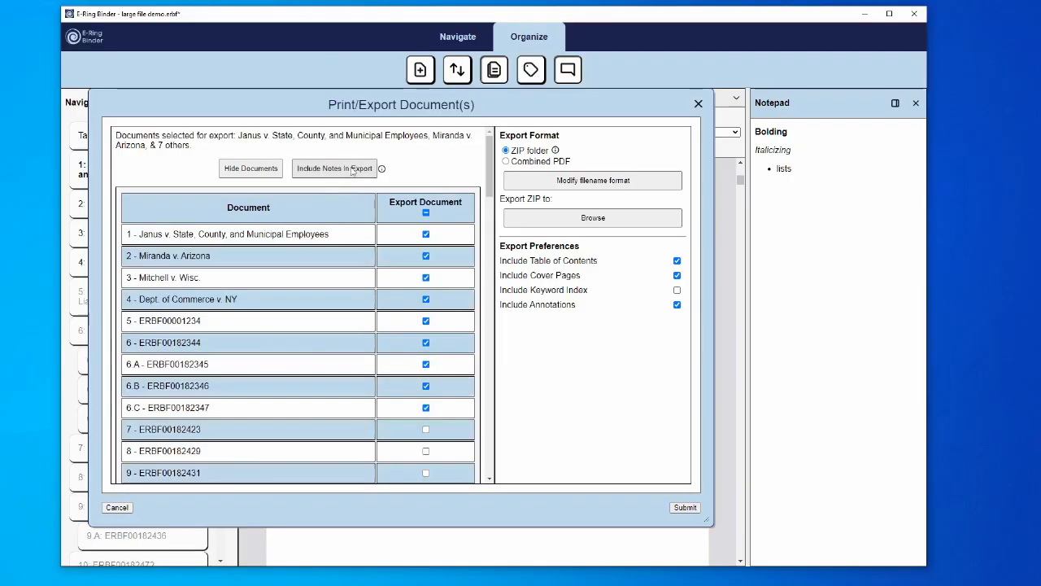
click(351, 170)
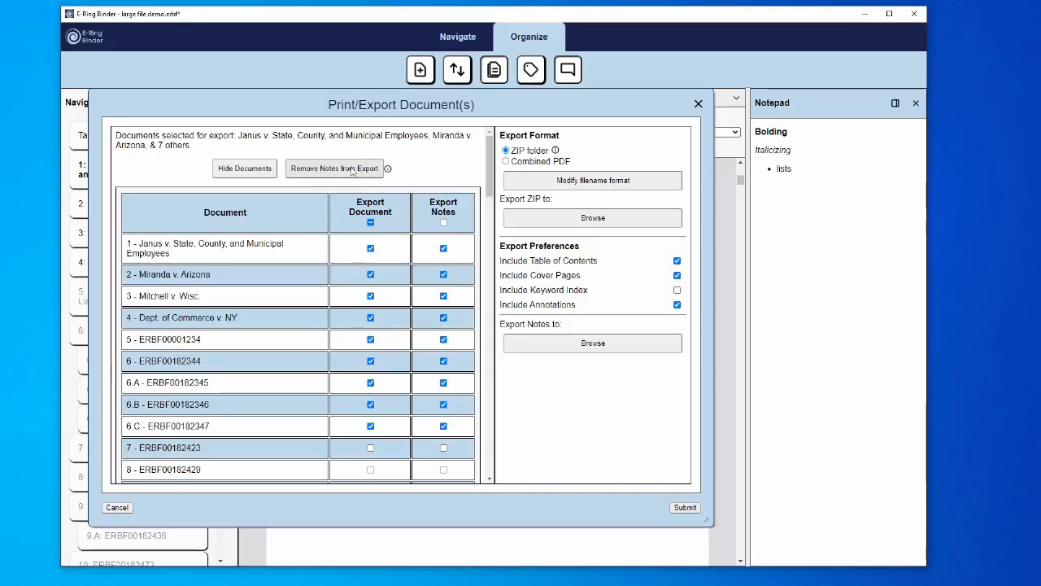
Try excluding the Janus notes and restoring them, and try deselecting all documents so only their notes are exported
click(443, 249)
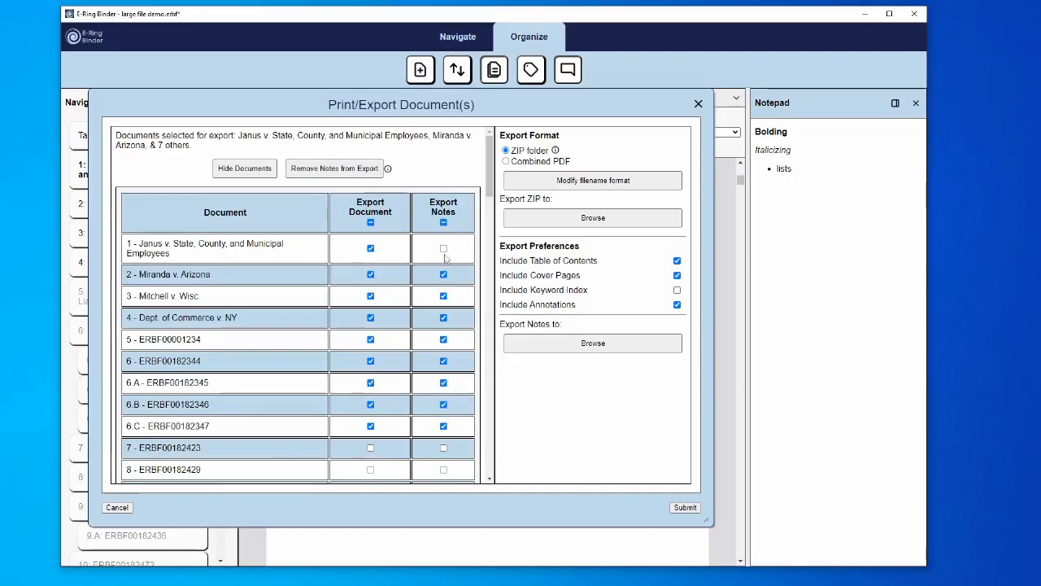
click(444, 252)
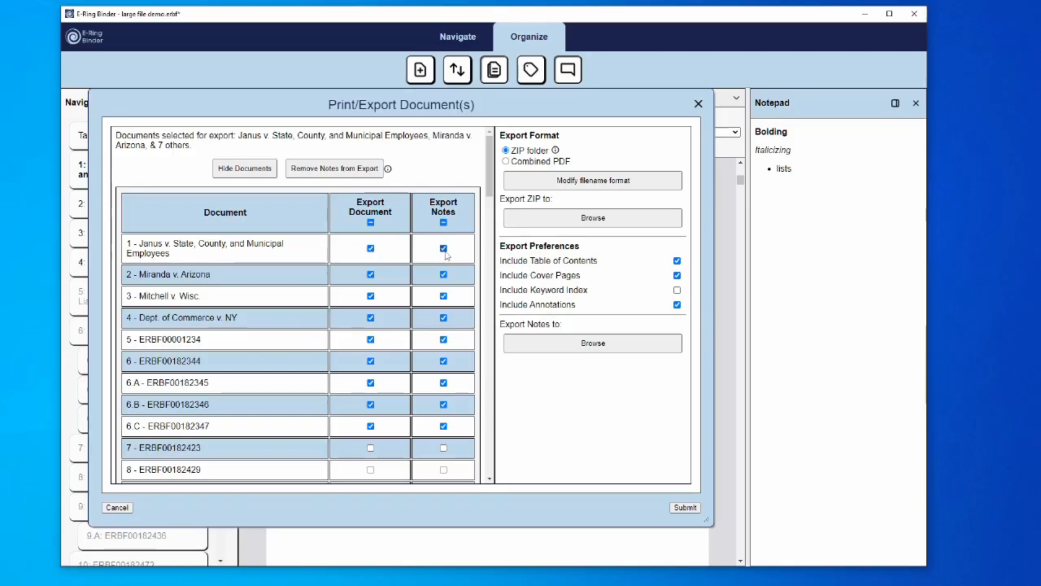
click(371, 223)
click(373, 224)
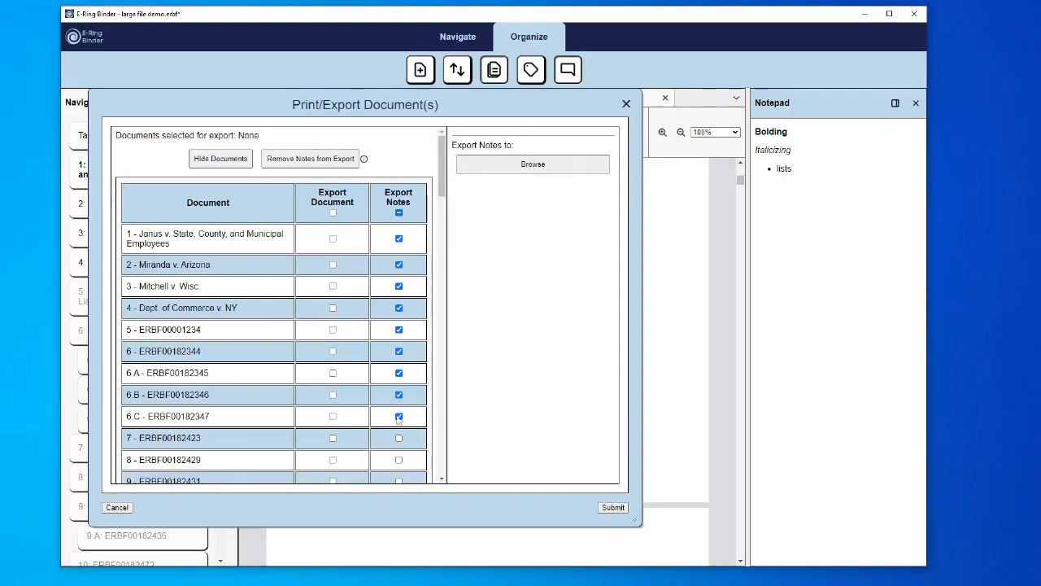
click(332, 240)
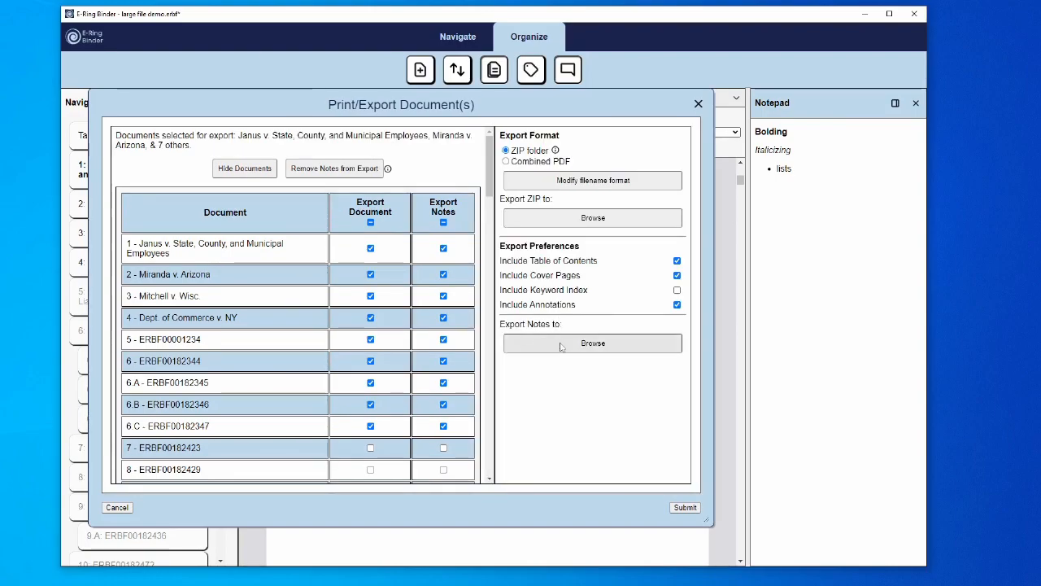
Check the save location options for the exported notes, cancel without choosing a file, and remove notes from the export
click(562, 344)
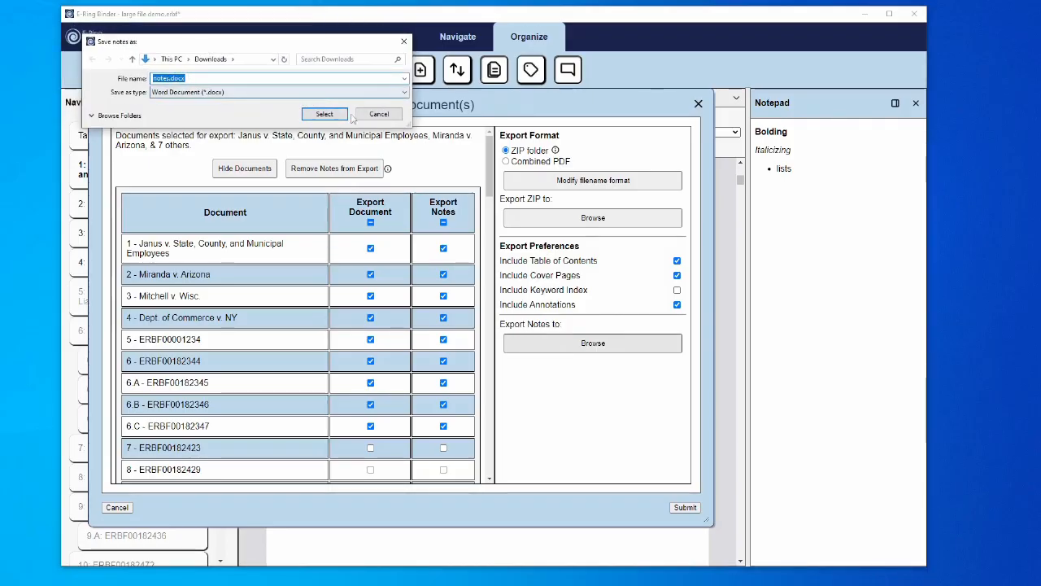
click(375, 115)
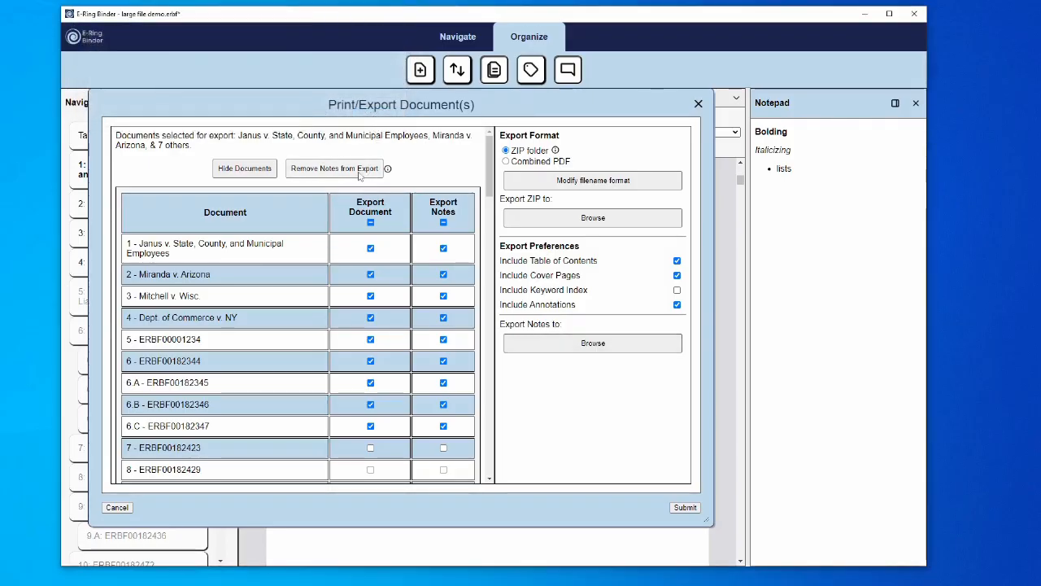
click(360, 172)
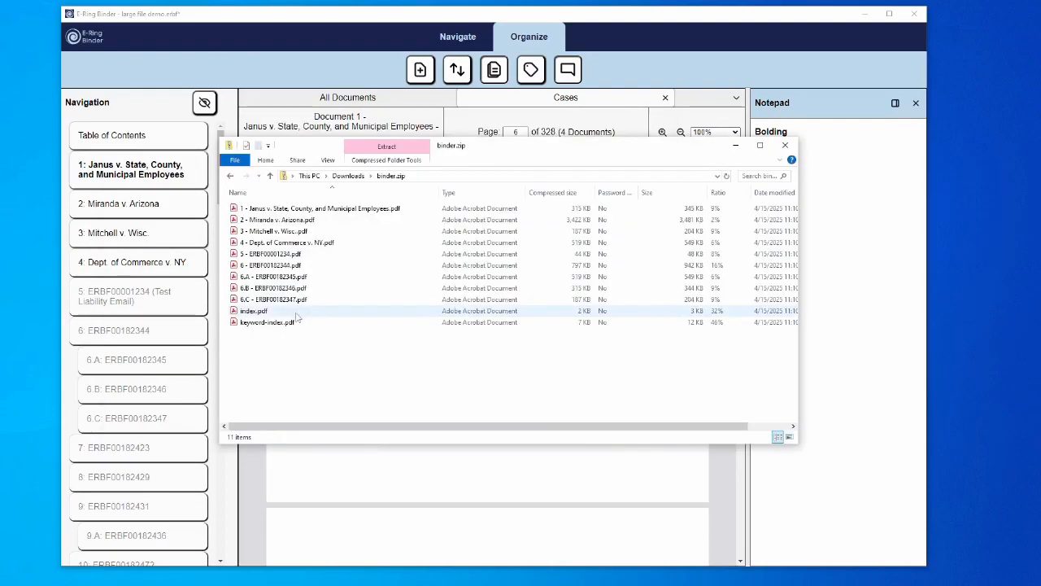
Open the exported index.pdf from binder.zip in Downloads
click(295, 310)
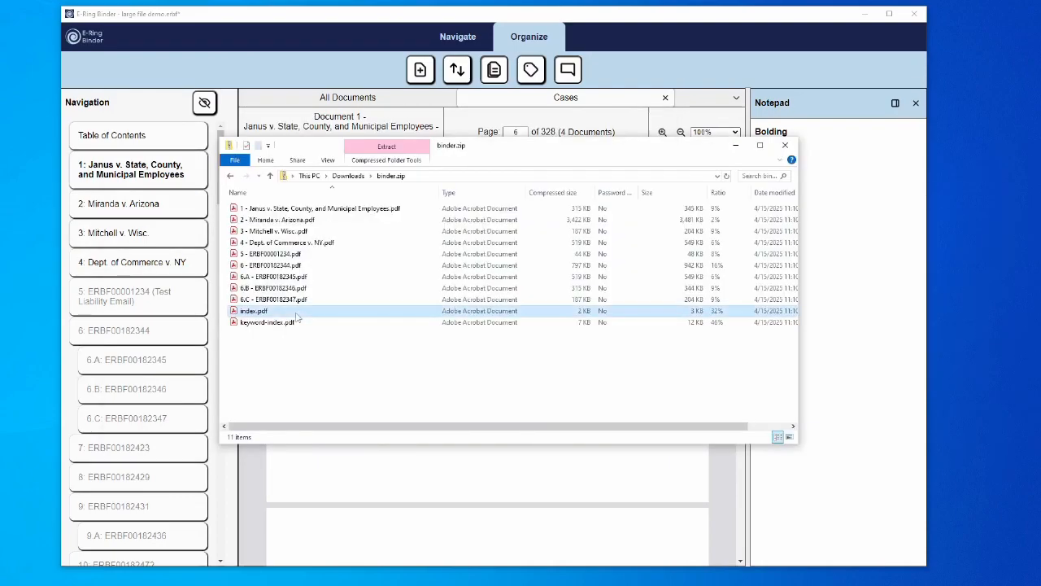
double_click(295, 310)
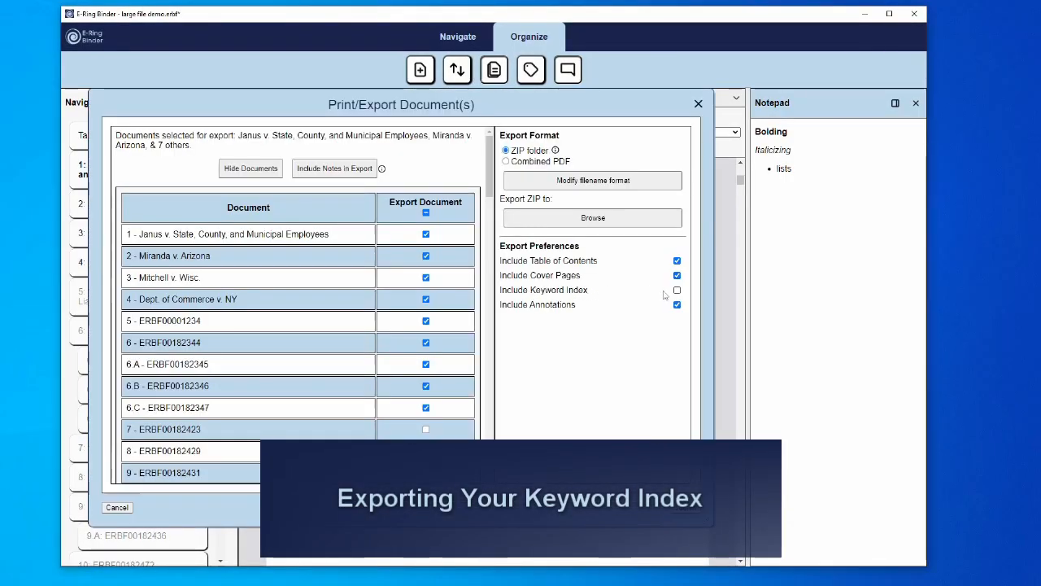
Include the keyword index in the export, inspect it in the combined PDF, and open keyword-index.pdf from binder.zip
click(676, 290)
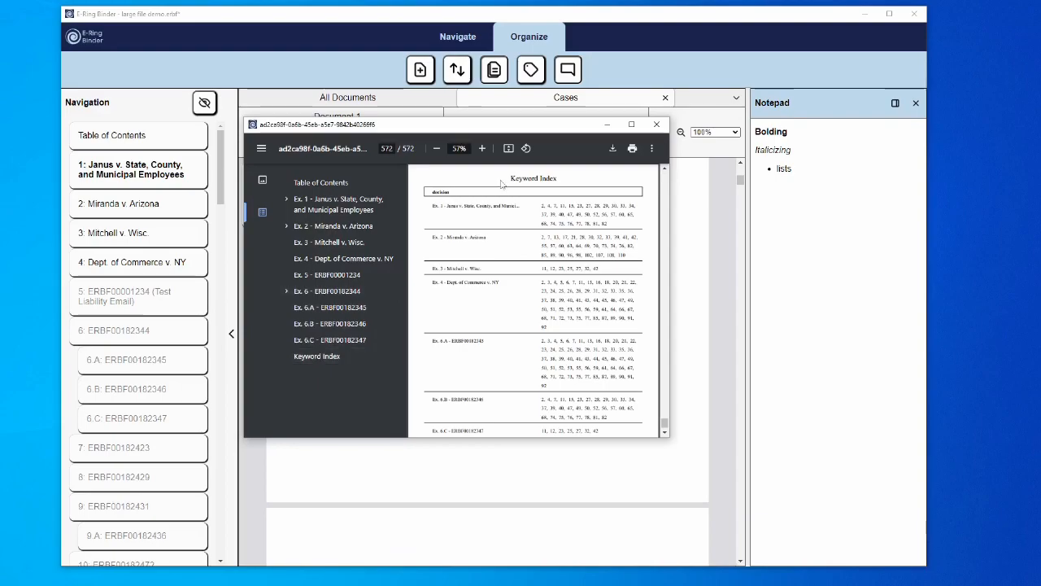
click(550, 208)
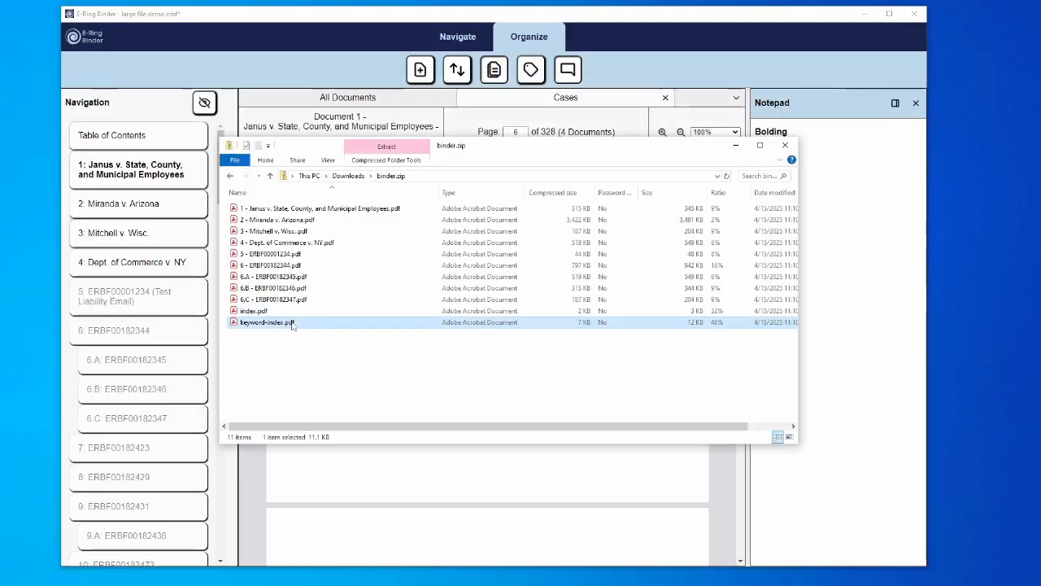
double_click(267, 322)
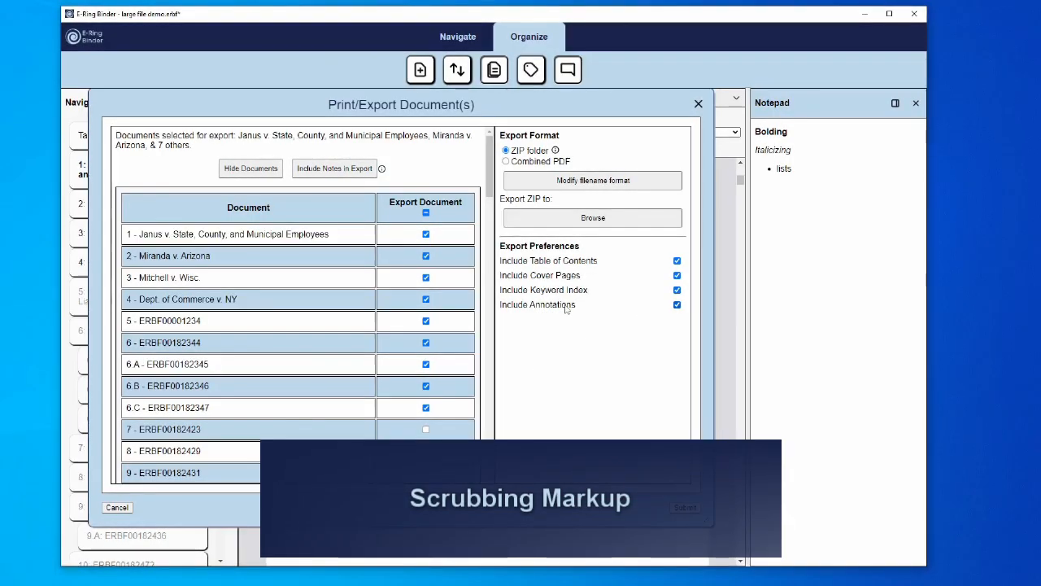
click(566, 306)
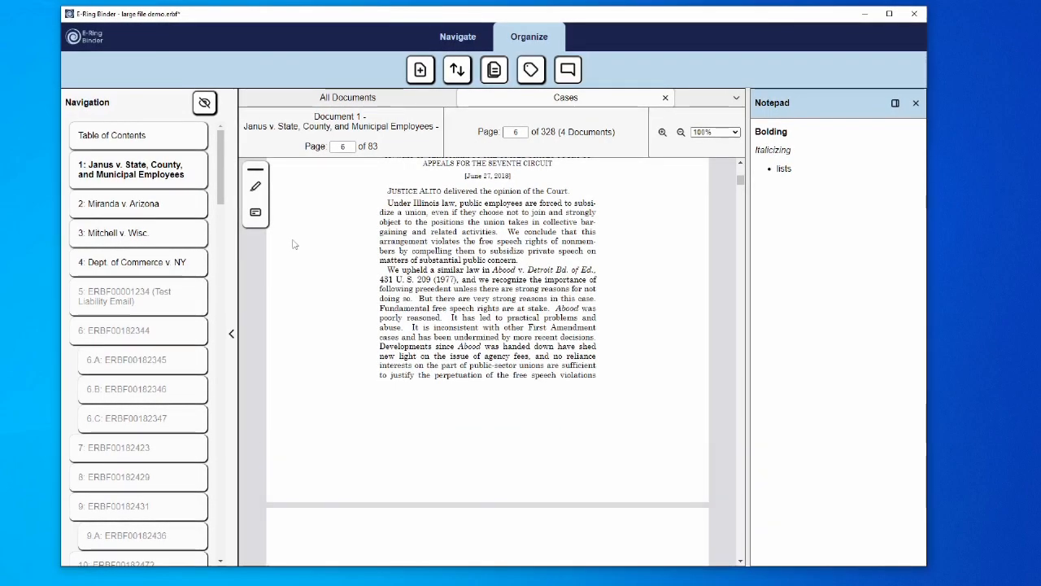
View the Janus document in presentation mode and look back from page 6 to page 5
right_click(294, 244)
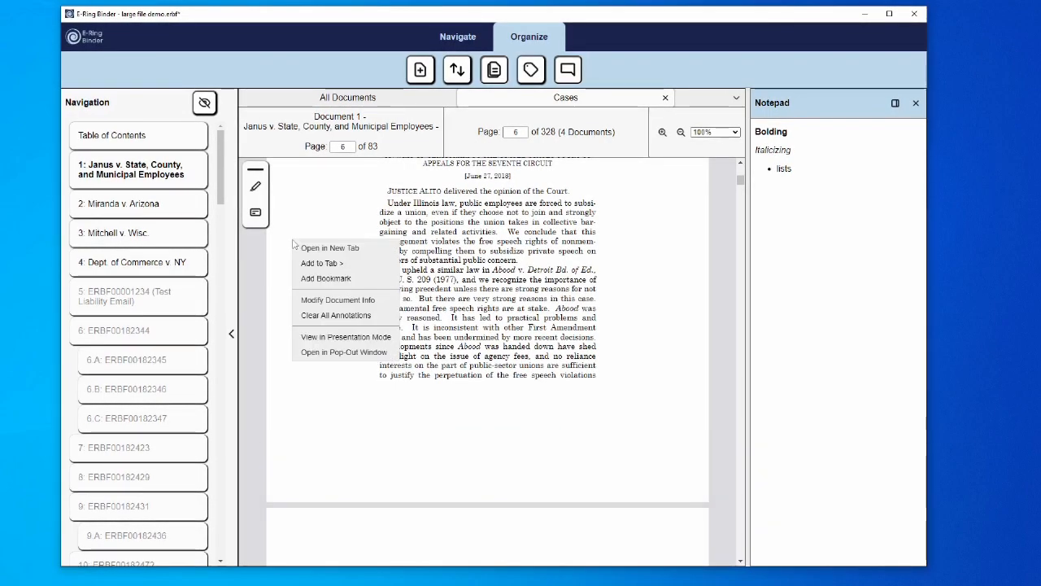
click(315, 337)
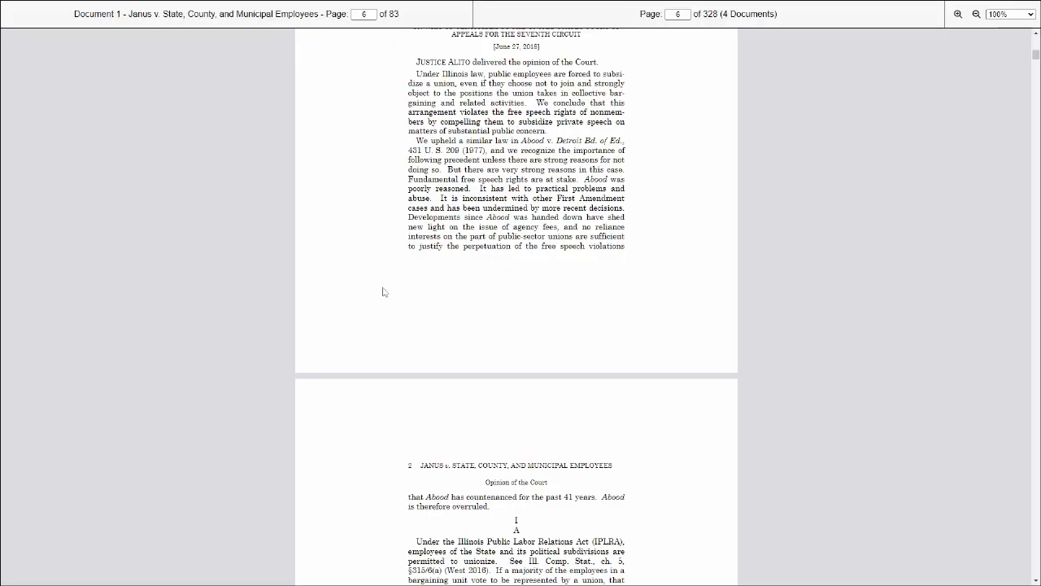
scroll(383, 293, up, 4)
scroll(383, 291, up, 3)
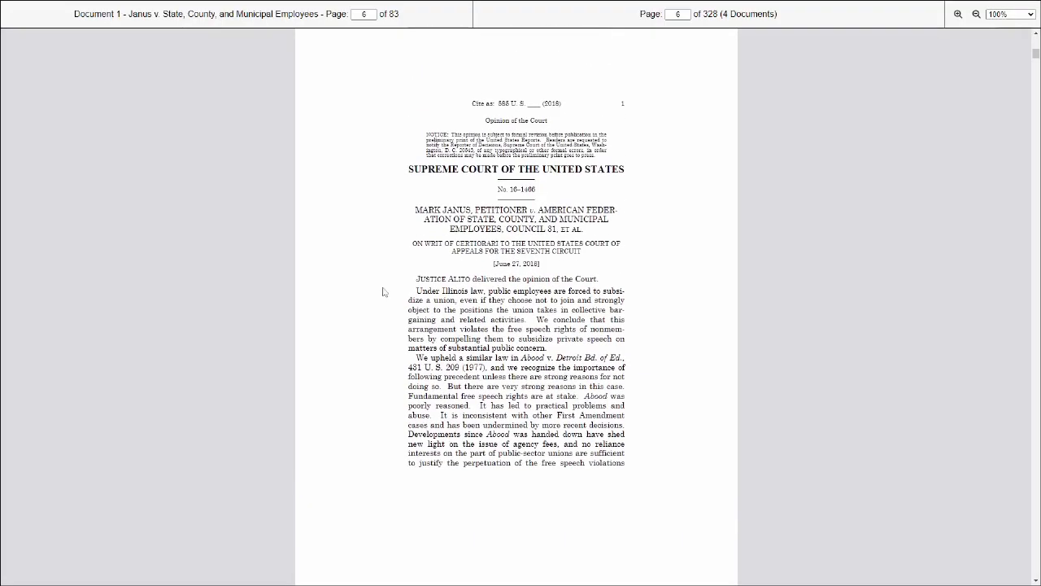
scroll(192, 246, up, 3)
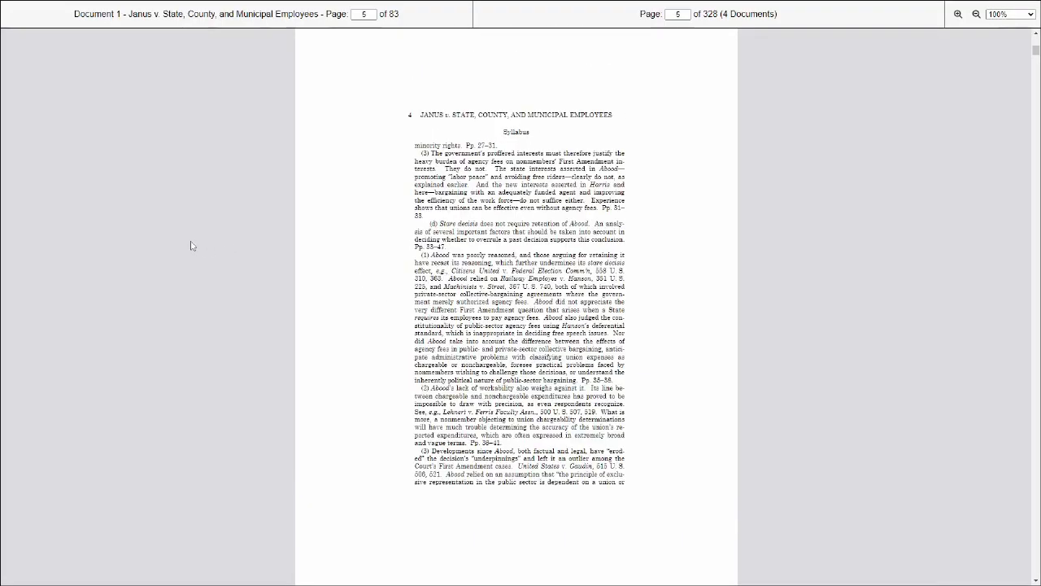
scroll(192, 246, down, 1)
scroll(878, 210, up, 1)
scroll(879, 210, down, 1)
Go forward a page, jump ahead through the next documents and back to the Janus cover page, and exit presentation mode
key(Right)
key(ctrl+Right)
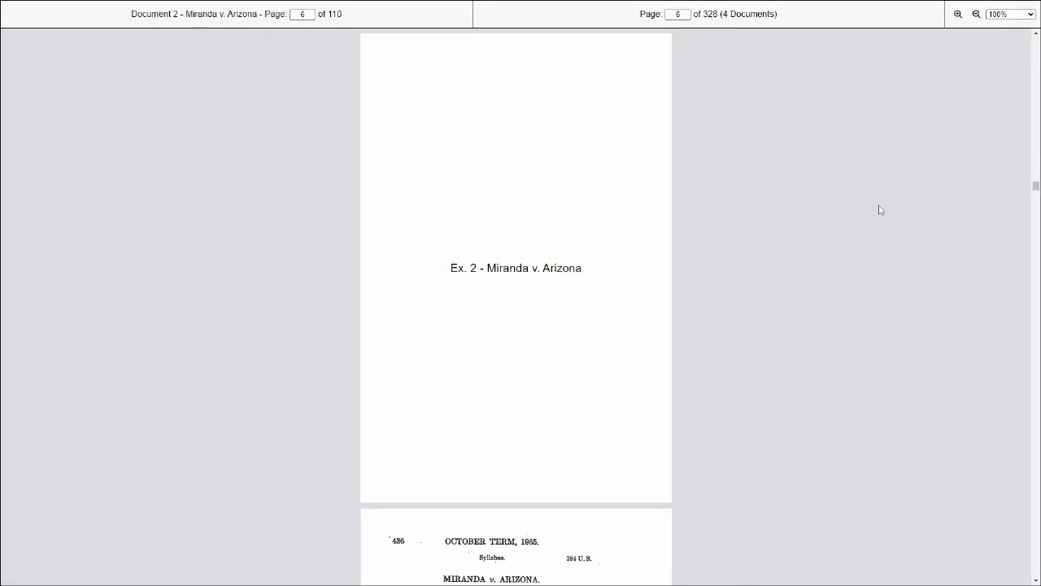
key(ctrl+Right)
key(ctrl+Right)
key(ctrl+Left)
key(ctrl+Left)
key(ctrl+Left)
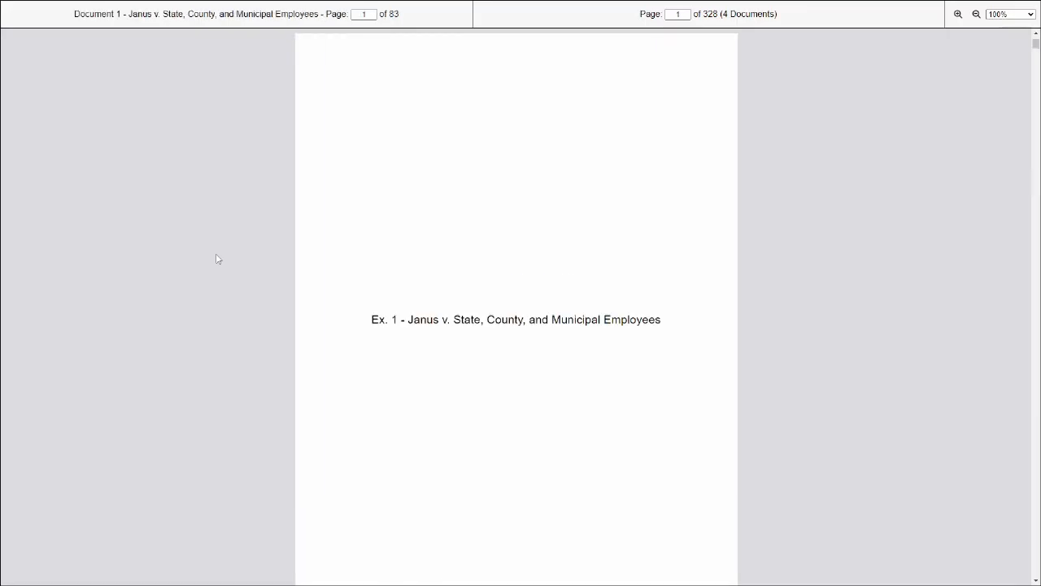
key(Escape)
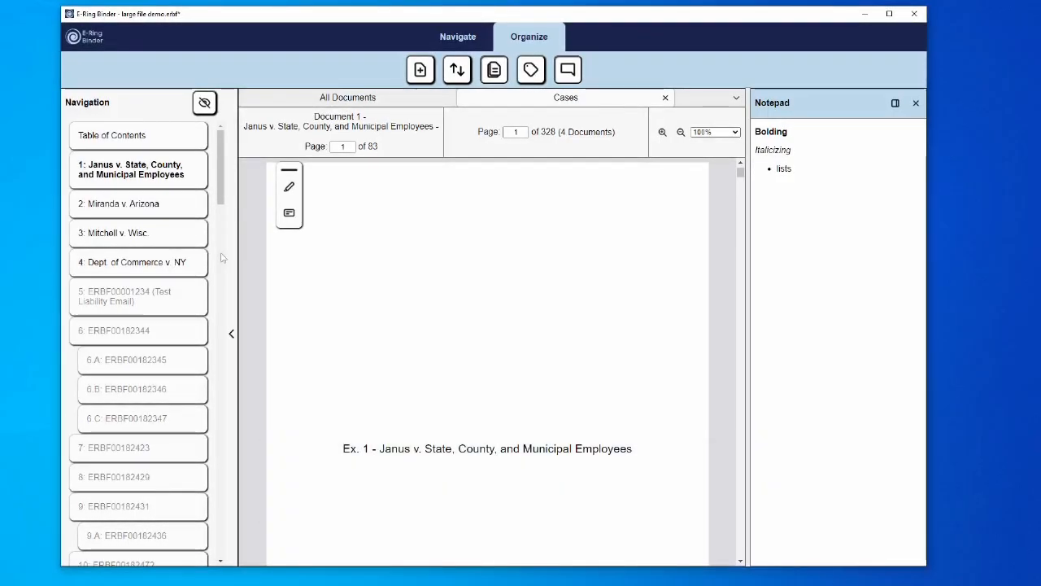
Open documents 1 through 4, from Janus to Dept. of Commerce v. NY, together in a pop-out window and reposition it
click(135, 171)
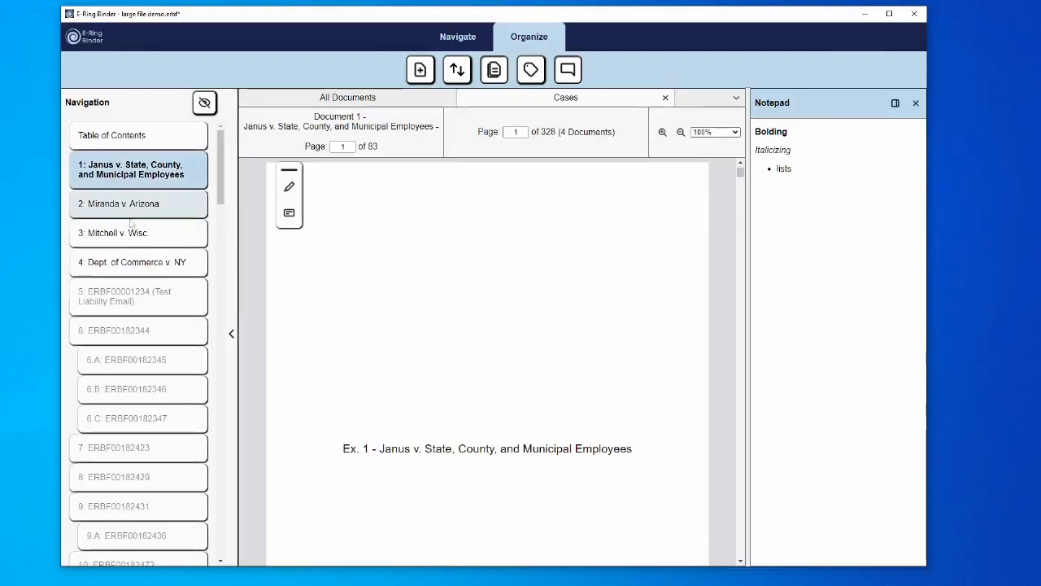
shift+click(132, 259)
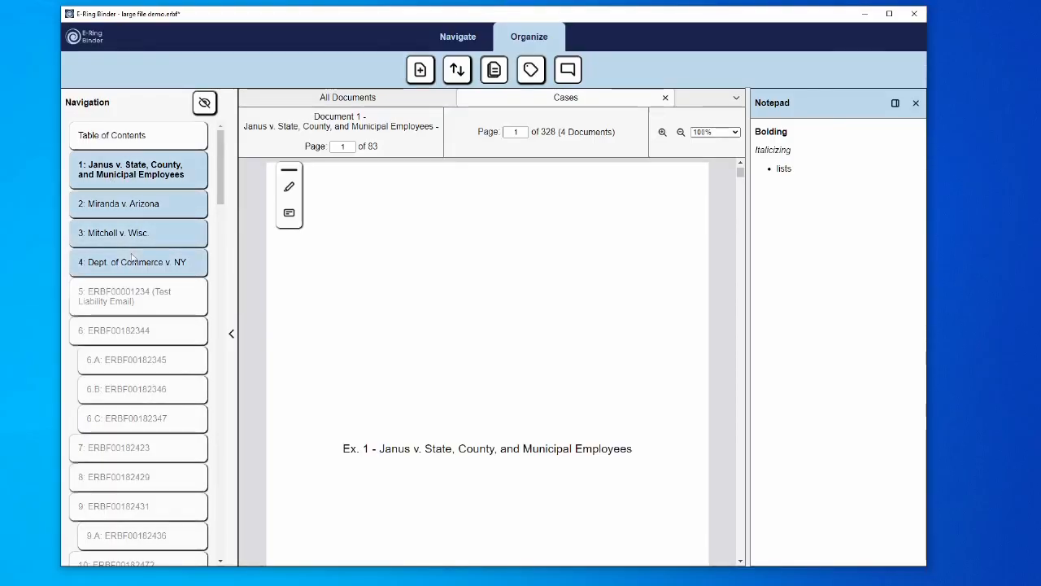
right_click(146, 168)
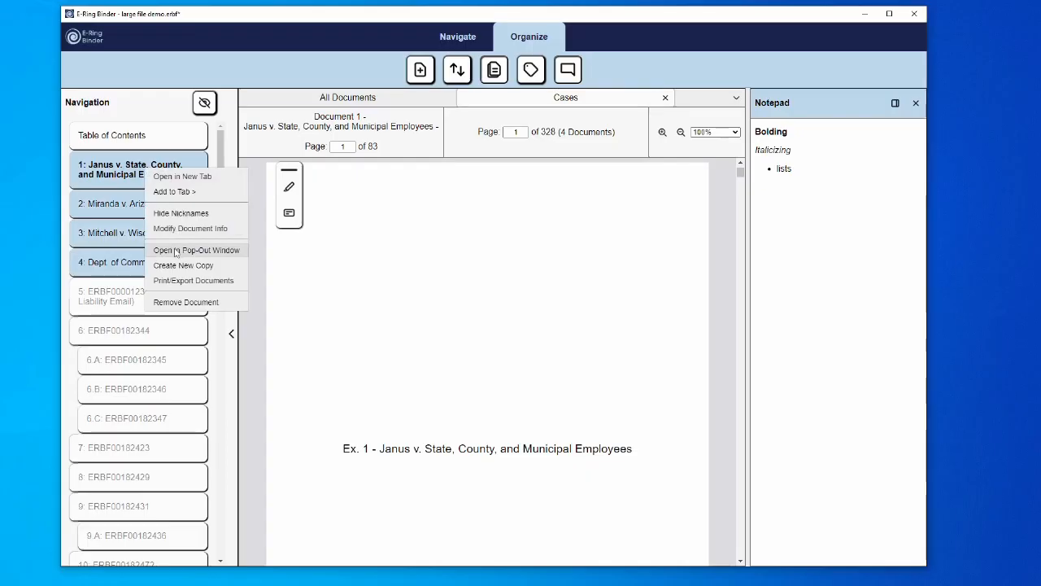
click(175, 252)
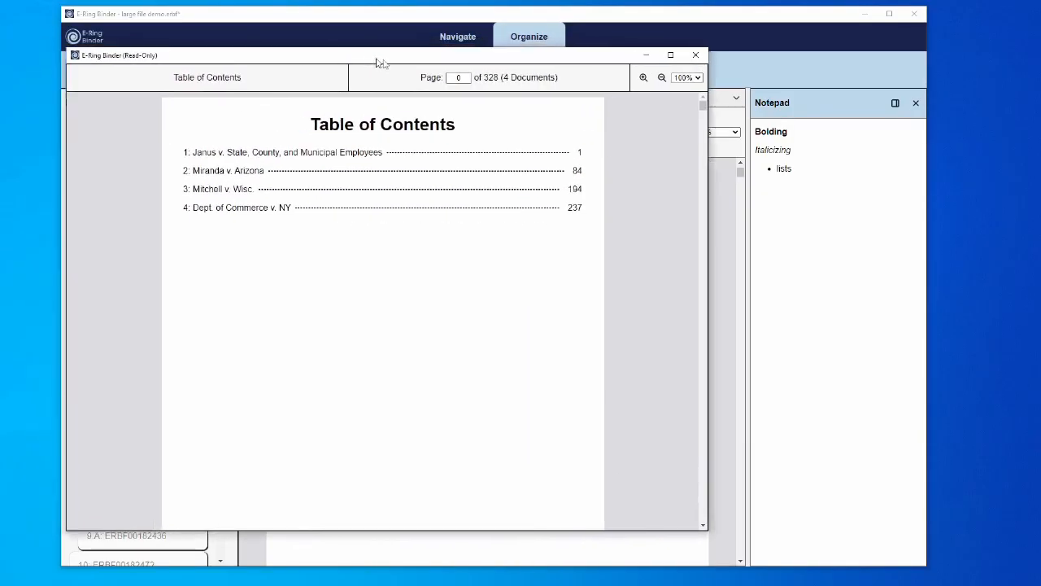
drag(380, 60, 458, 65)
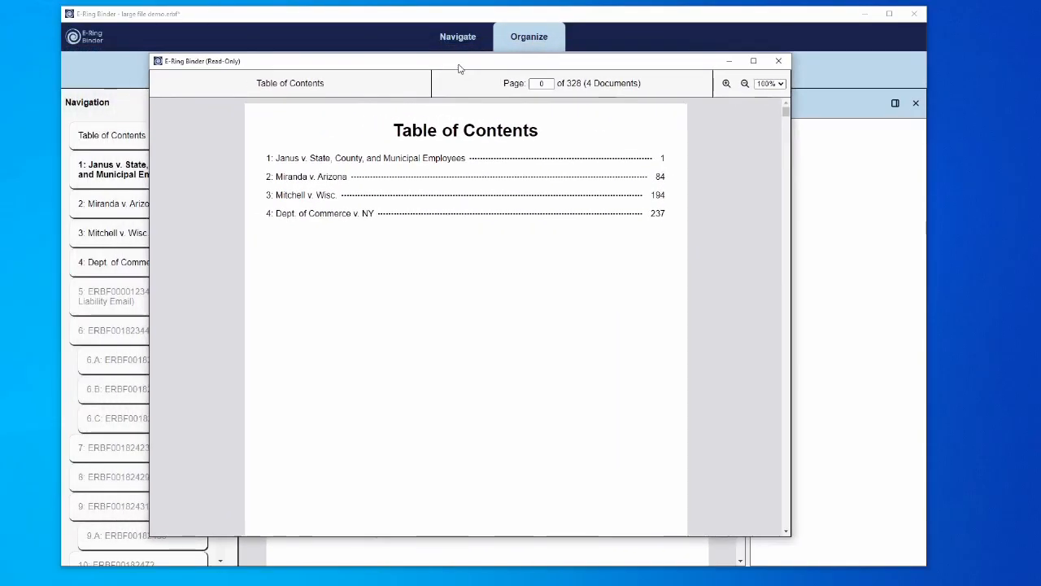
Go to the Janus document from the pop-out window's table of contents and look through its first pages
click(424, 165)
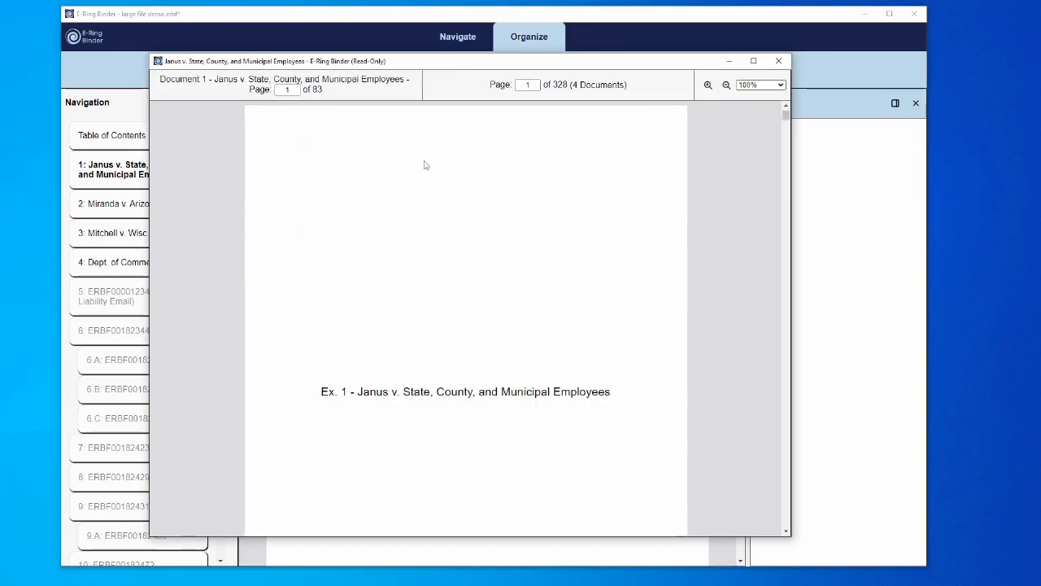
scroll(372, 325, down, 9)
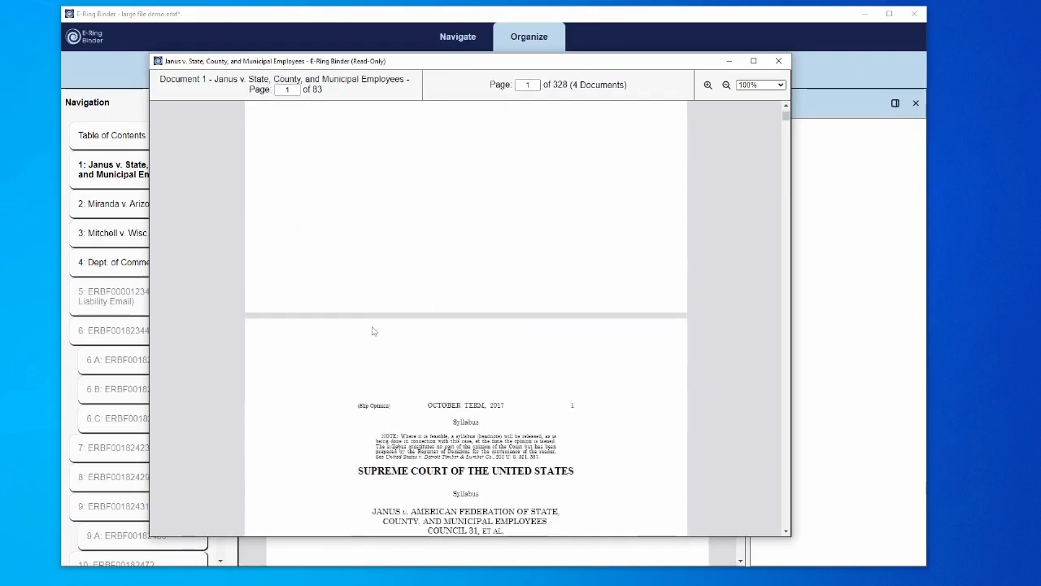
scroll(399, 327, down, 6)
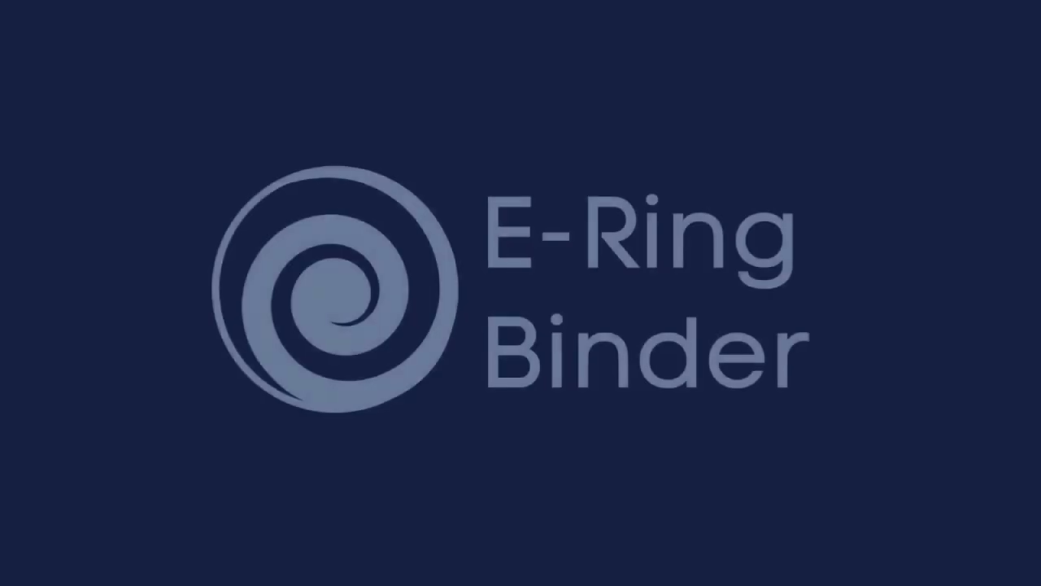